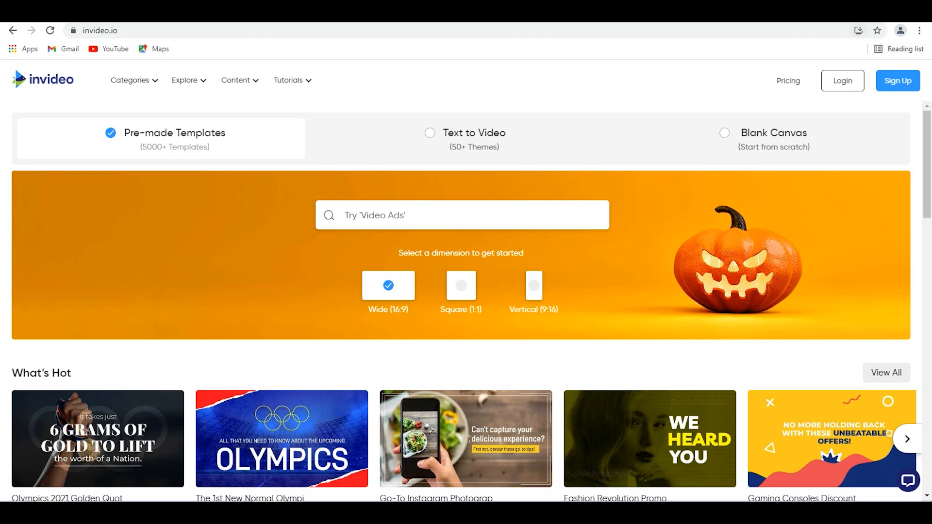
- Log in to InVideo with an existing Google account, entering the account password
click(843, 80)
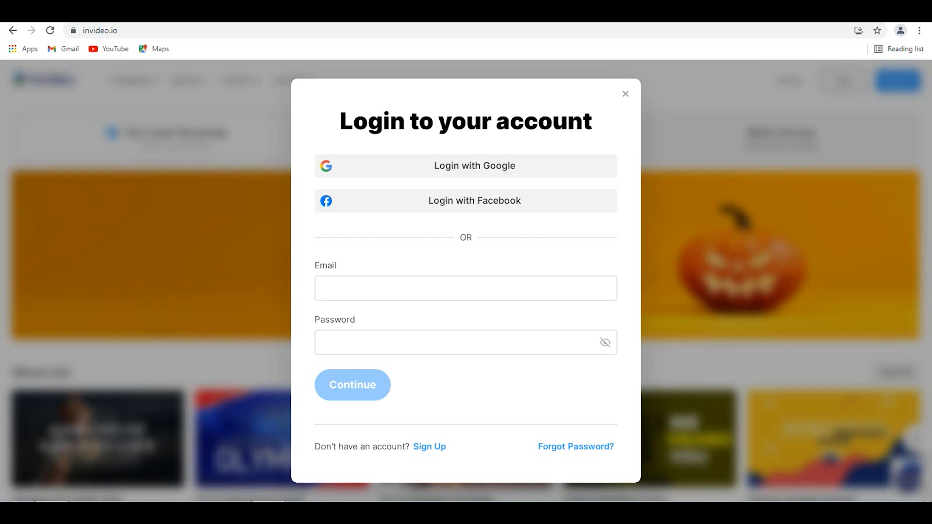
click(477, 165)
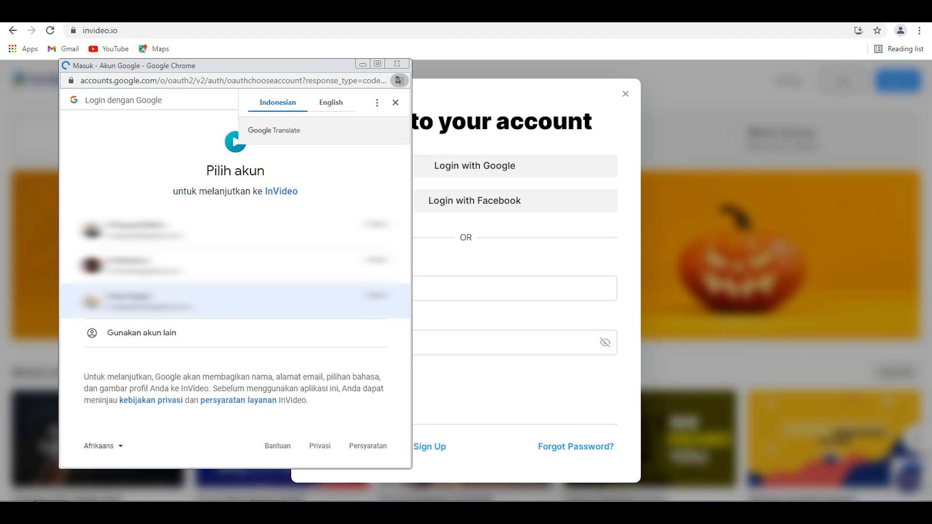
click(235, 300)
text(********)
key(Return)
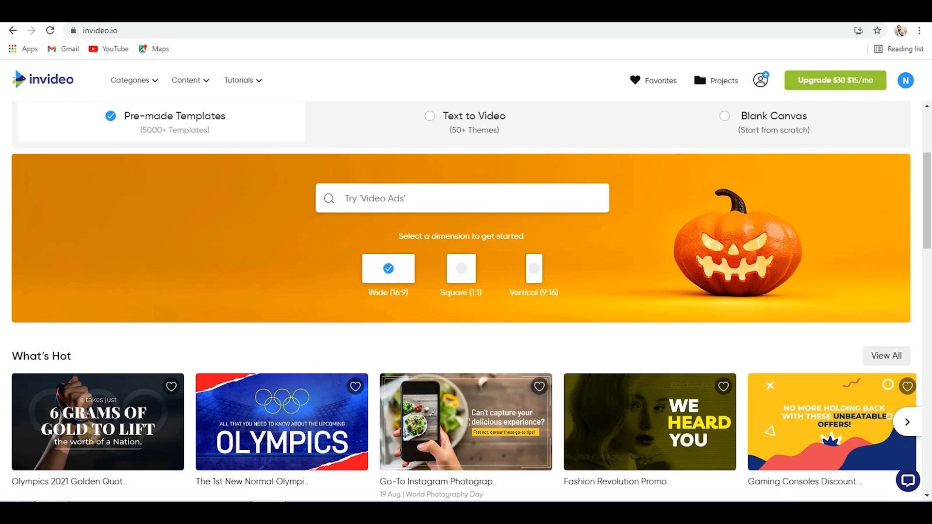
- Look over the Text to Video story themes and the Blank Canvas starting option
click(430, 116)
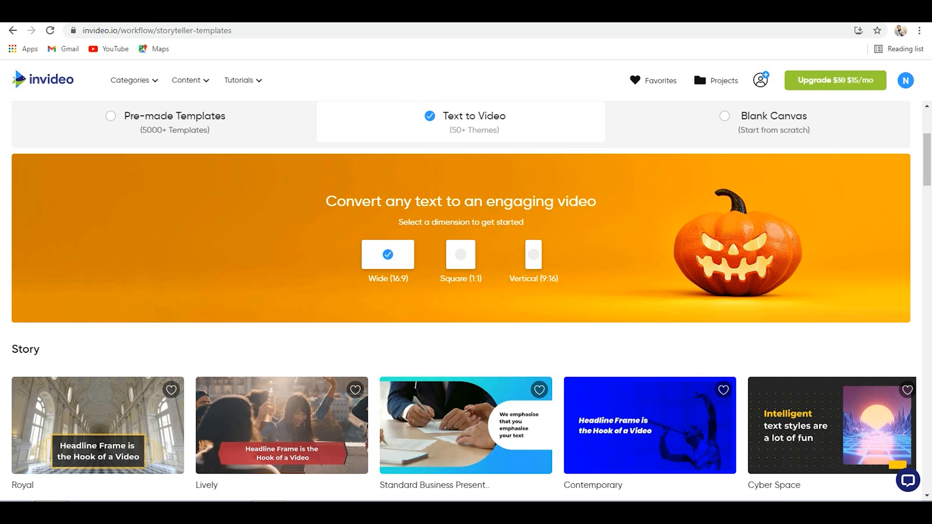
scroll(650, 272, down, 3)
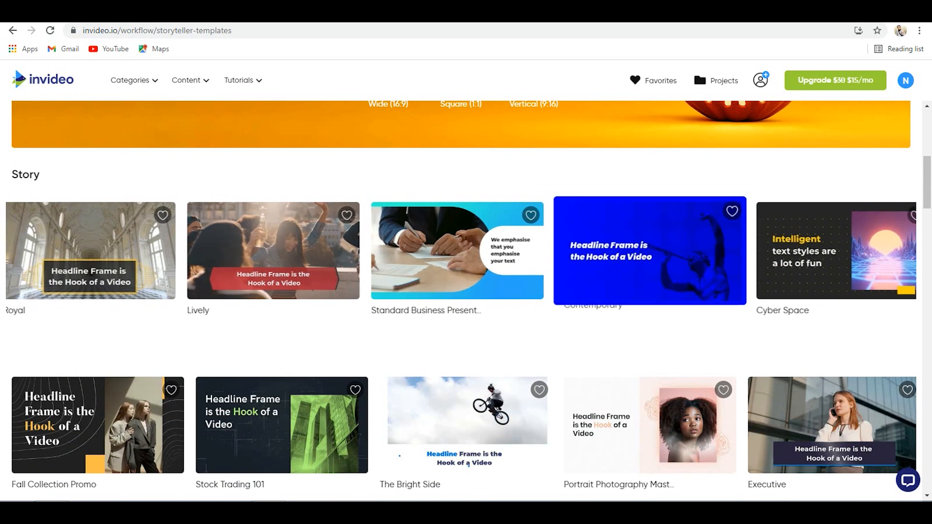
scroll(650, 272, up, 1)
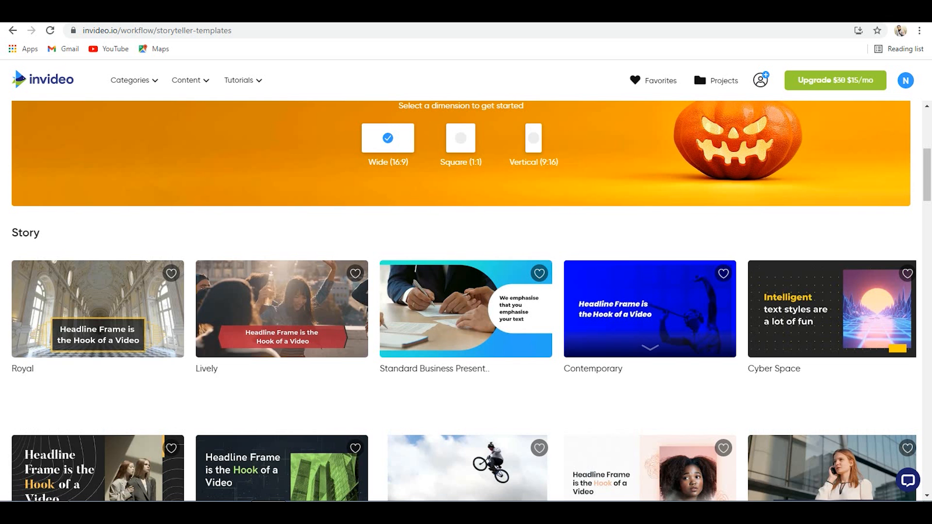
scroll(650, 339, down, 1)
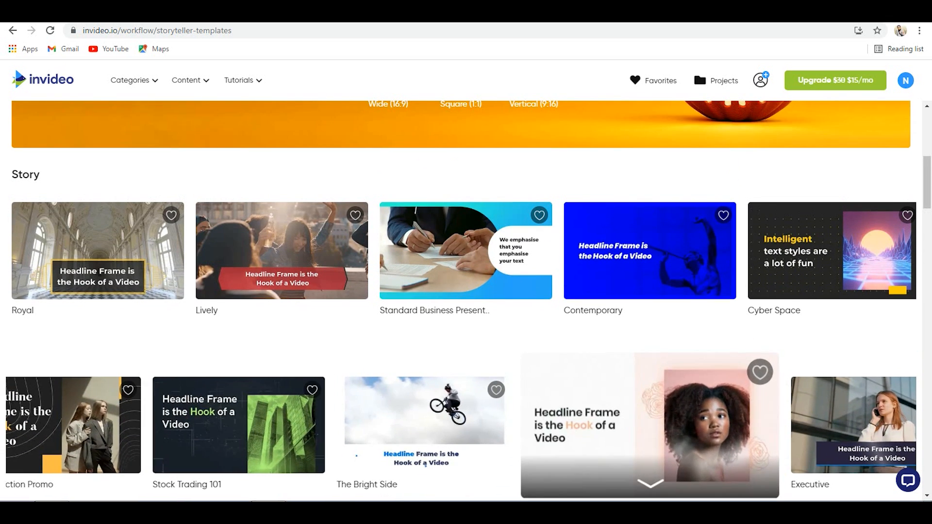
scroll(650, 340, up, 5)
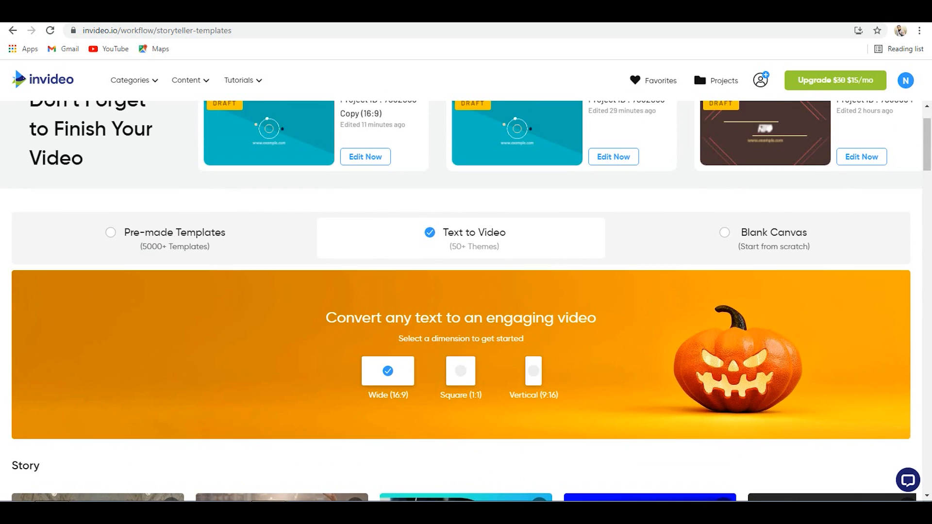
scroll(461, 291, down, 2)
click(724, 115)
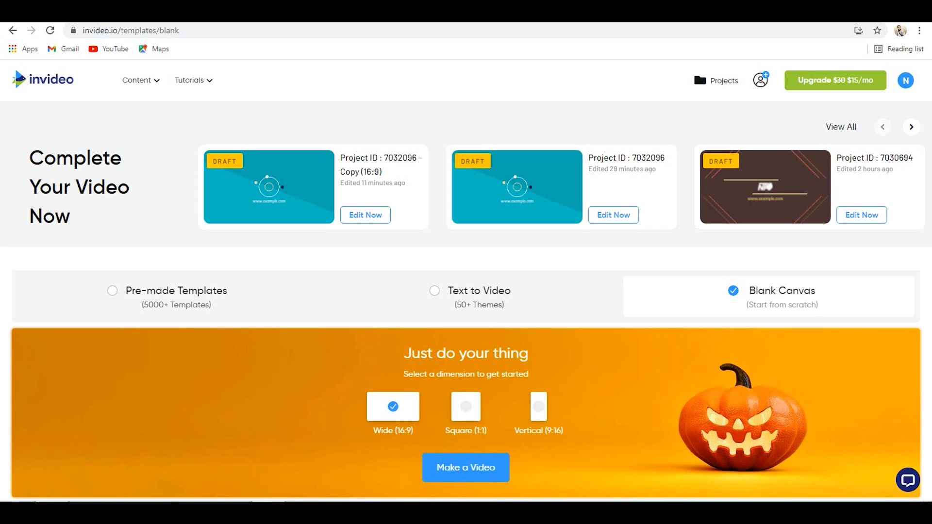
scroll(465, 279, down, 3)
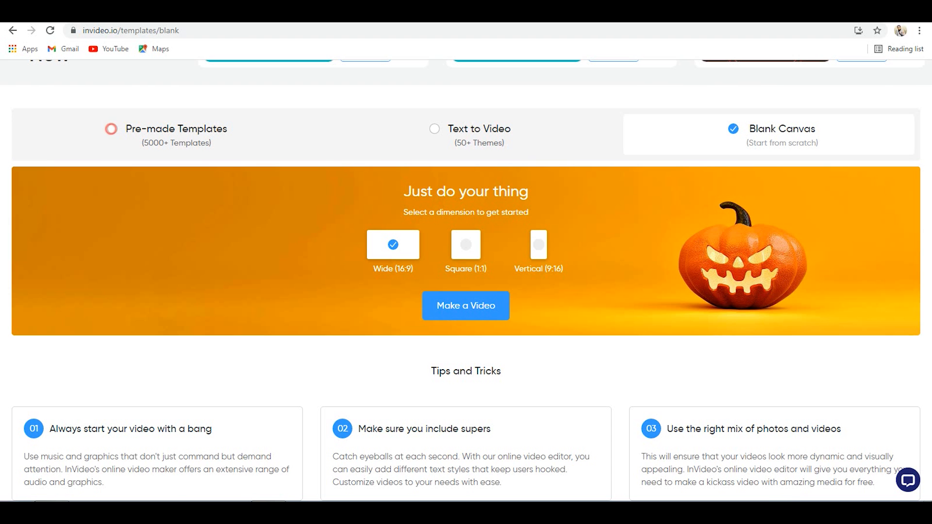
- Switch to Pre-made Templates and search them for "logo"
click(175, 129)
scroll(466, 300, down, 2)
scroll(465, 301, down, 2)
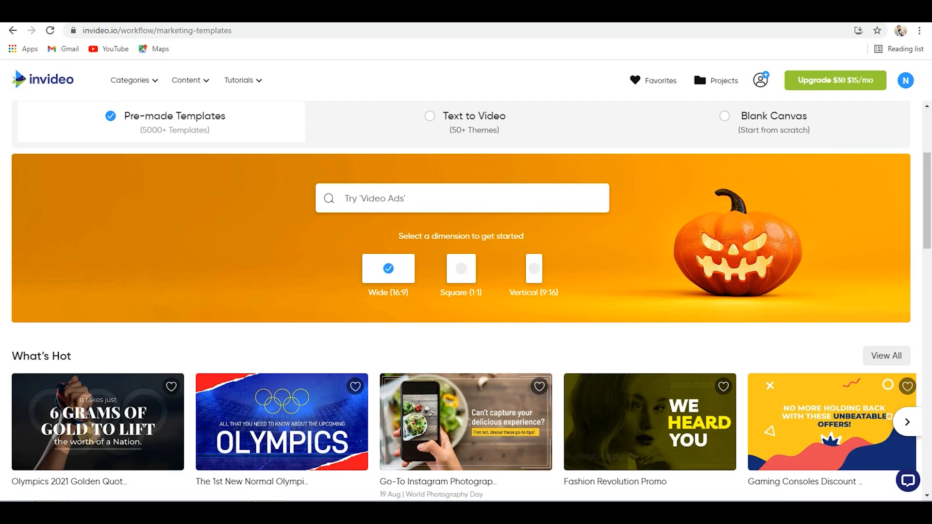
click(392, 197)
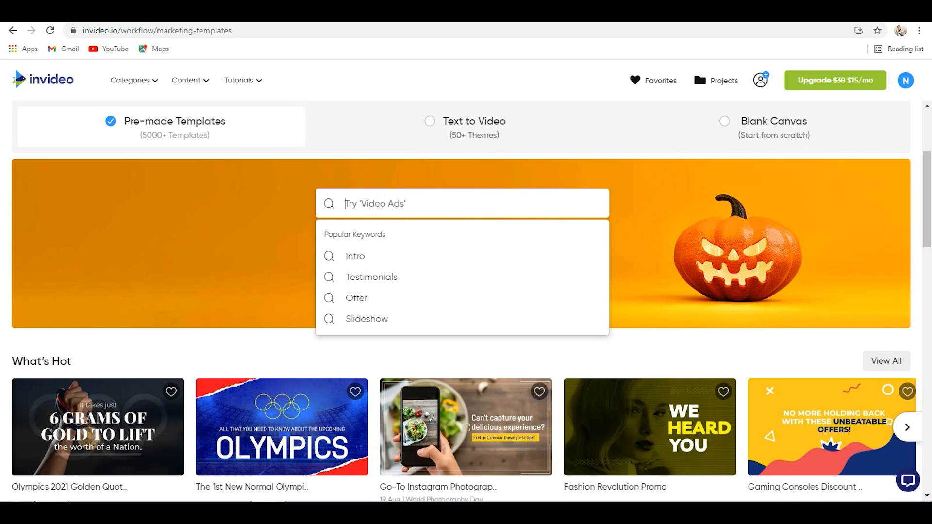
text(logo)
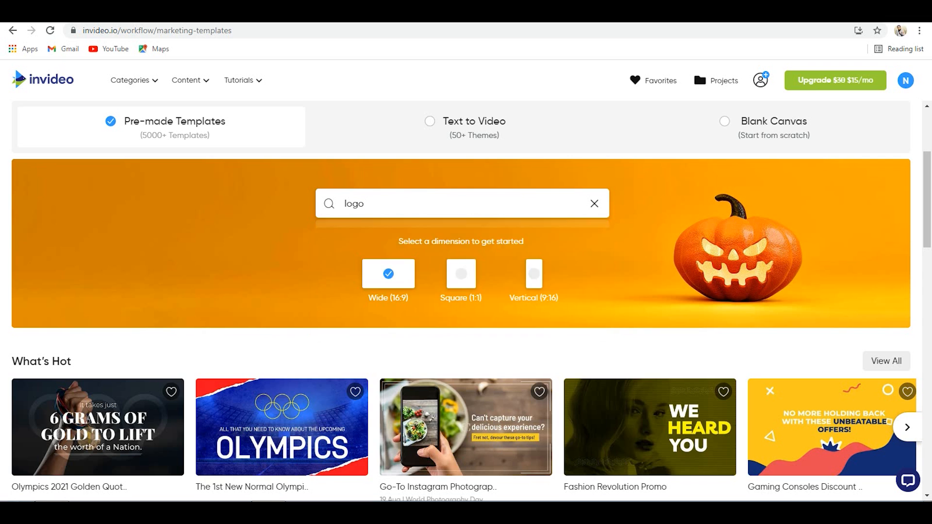
key(Return)
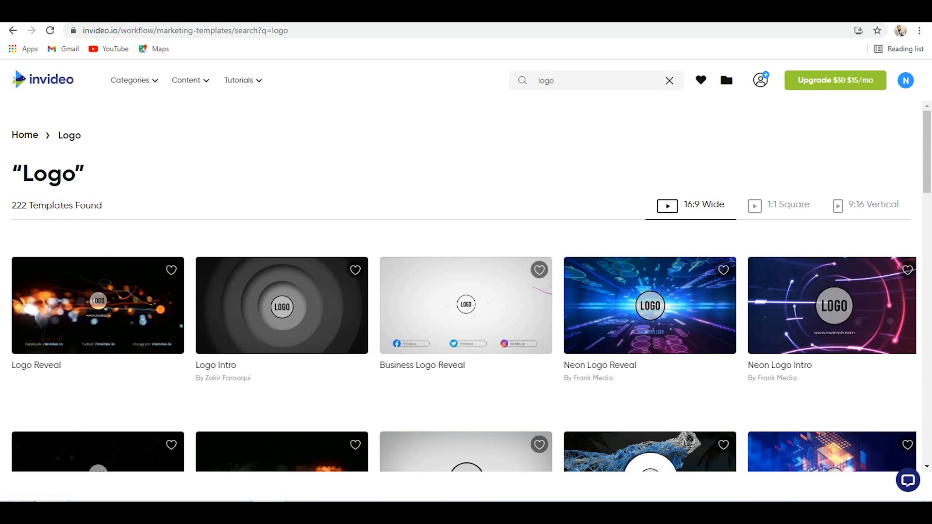
- Browse the logo templates in the search results for a suitable logo reveal design
scroll(465, 194, down, 10)
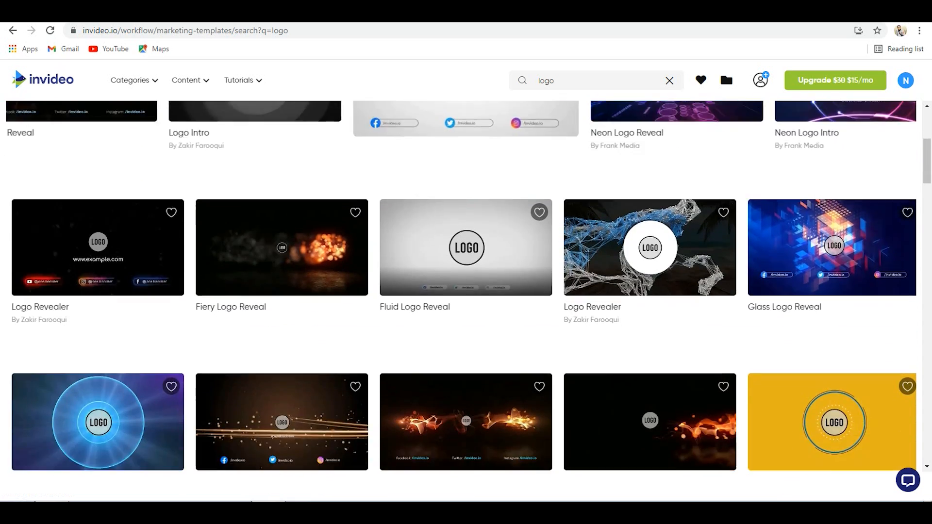
scroll(466, 189, down, 12)
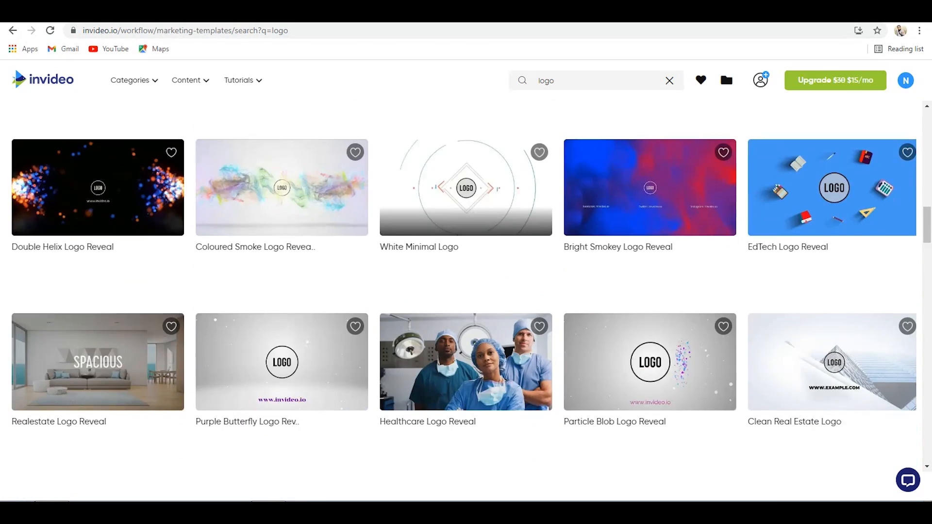
scroll(466, 243, down, 11)
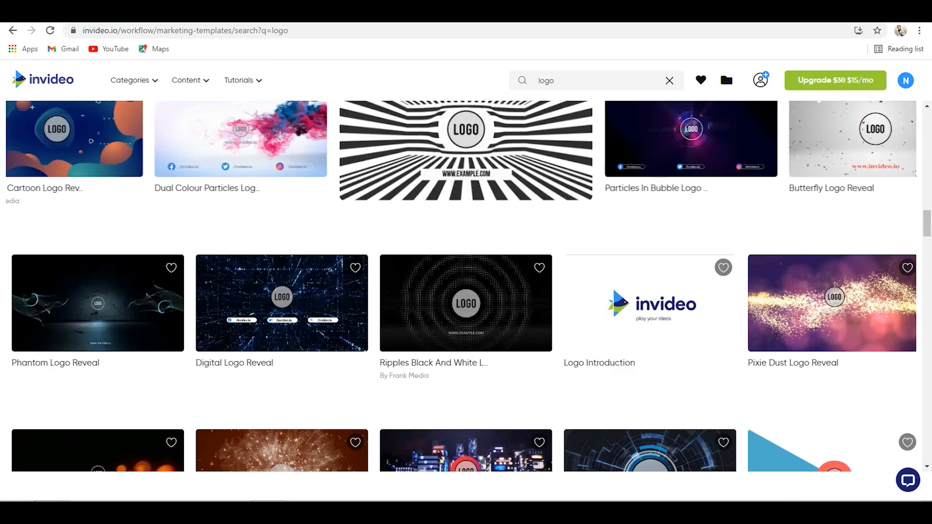
scroll(465, 243, down, 13)
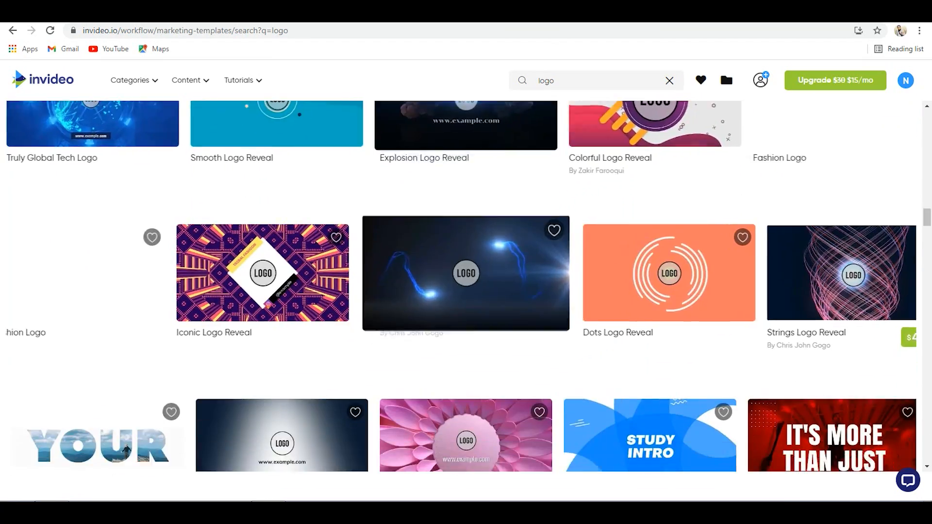
scroll(466, 291, down, 3)
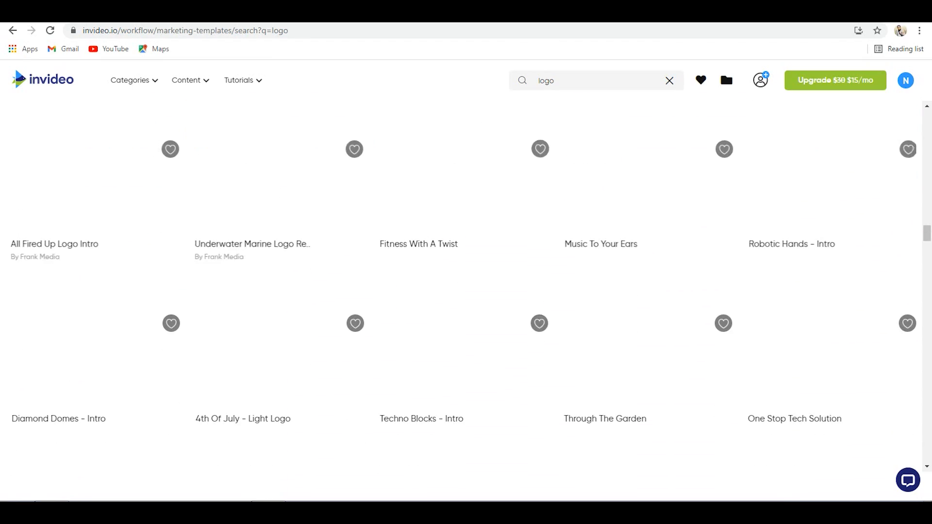
scroll(466, 291, up, 2)
scroll(466, 291, down, 1)
scroll(466, 291, up, 4)
scroll(466, 315, up, 1)
scroll(466, 315, down, 4)
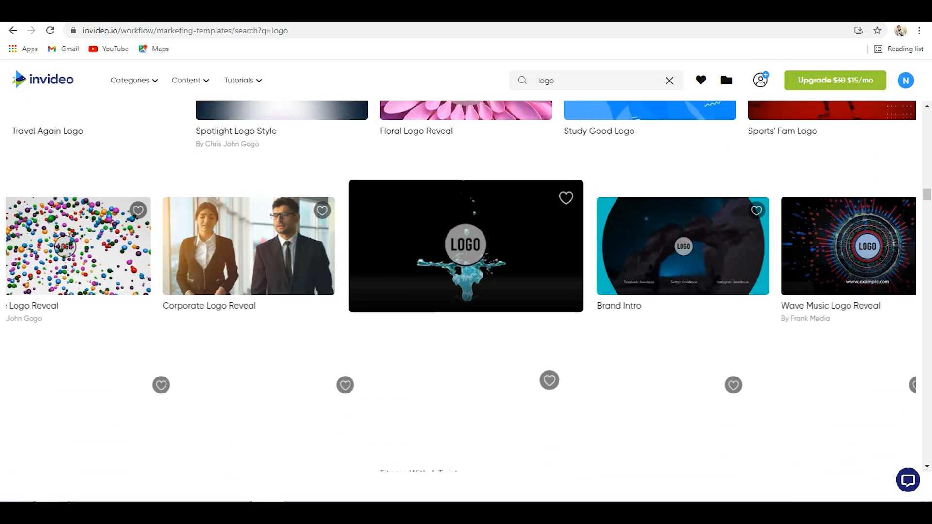
scroll(466, 315, up, 12)
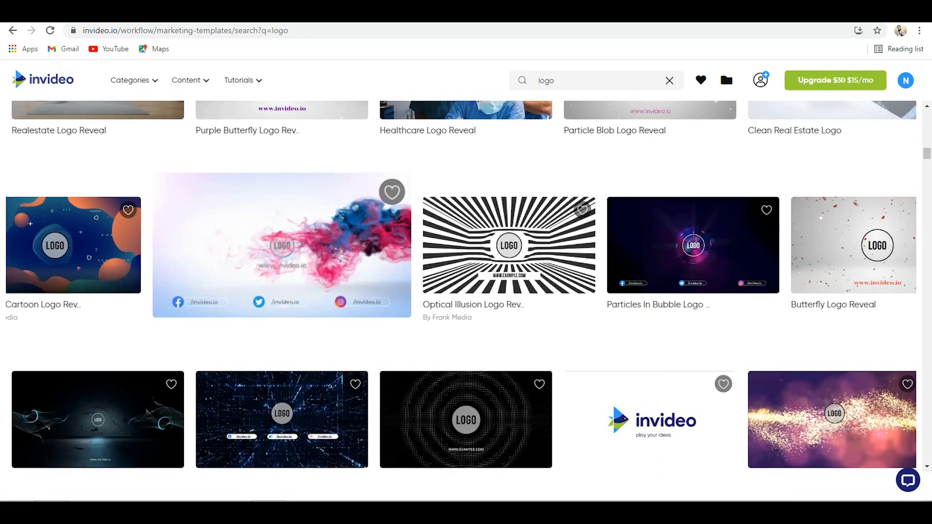
- Preview the Abstract Cartoon Logo Reveal, Digital Logo Reveal and Travel Again Logo templates
click(97, 246)
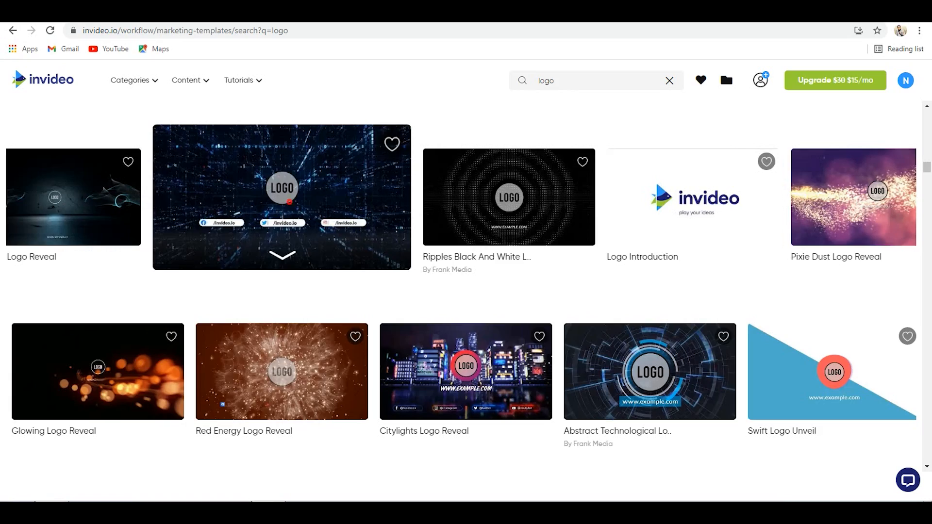
click(283, 206)
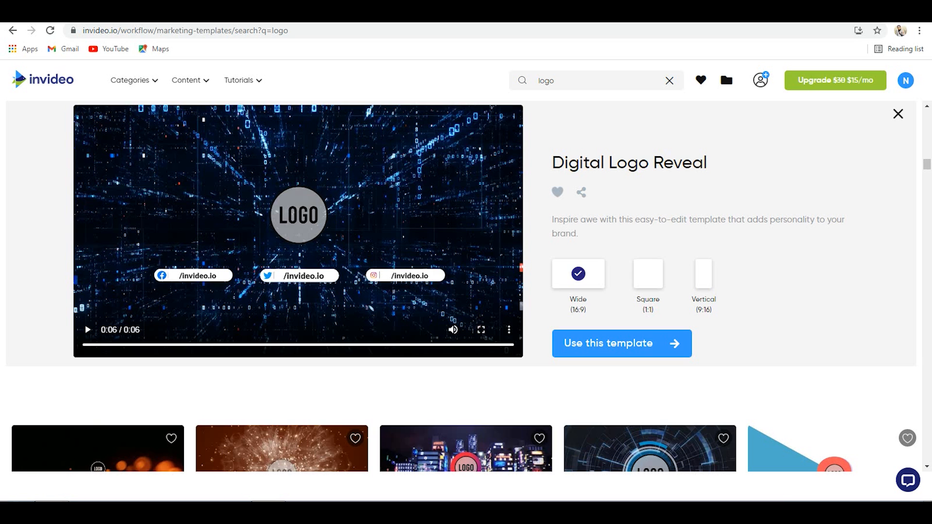
scroll(466, 291, down, 6)
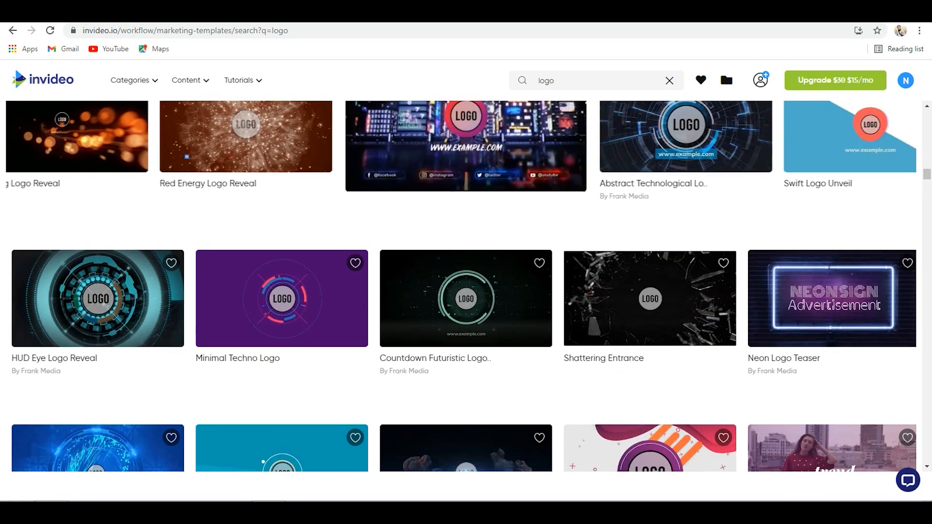
scroll(461, 286, down, 9)
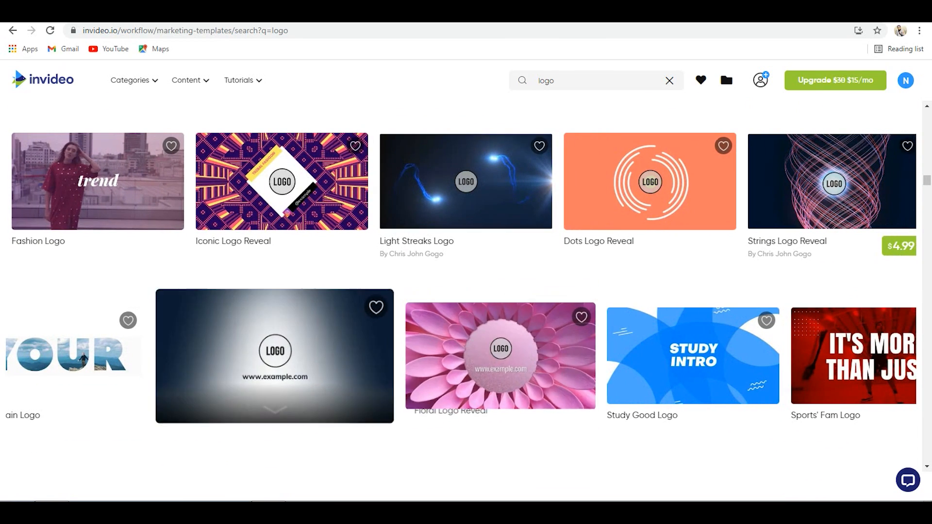
scroll(282, 354, down, 1)
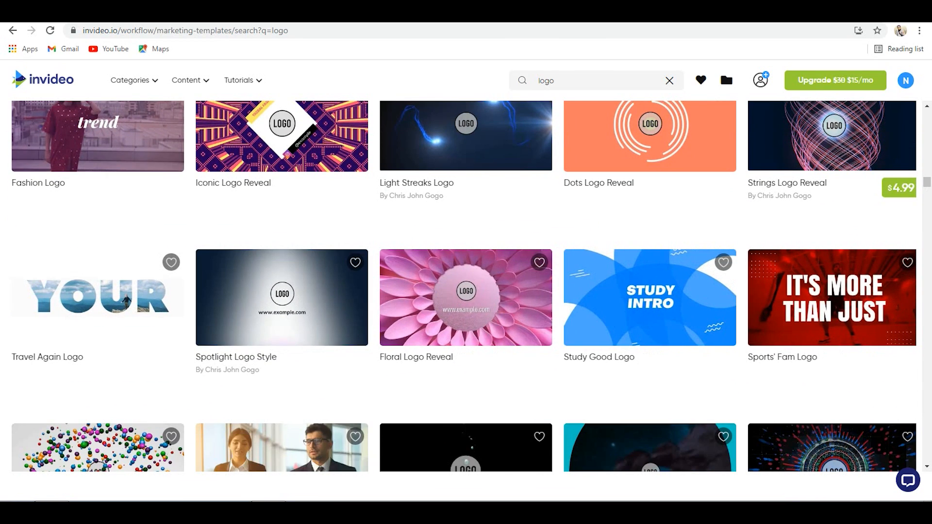
click(132, 299)
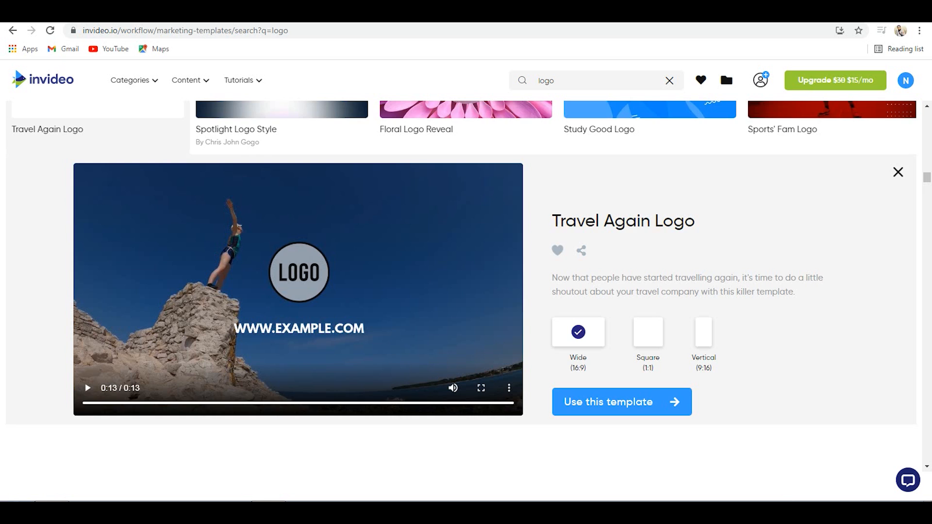
- Find the Smooth Logo Reveal template among the logo results and open its preview
scroll(466, 286, up, 6)
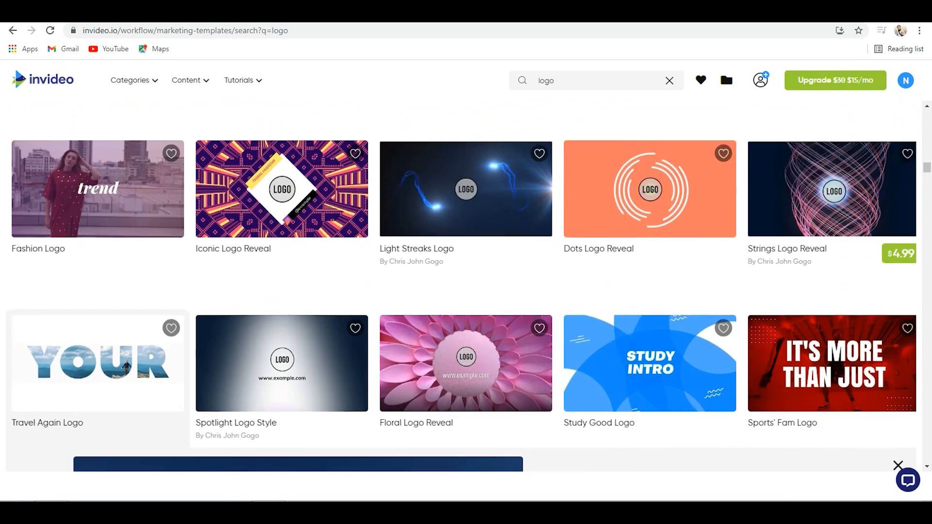
scroll(466, 286, up, 5)
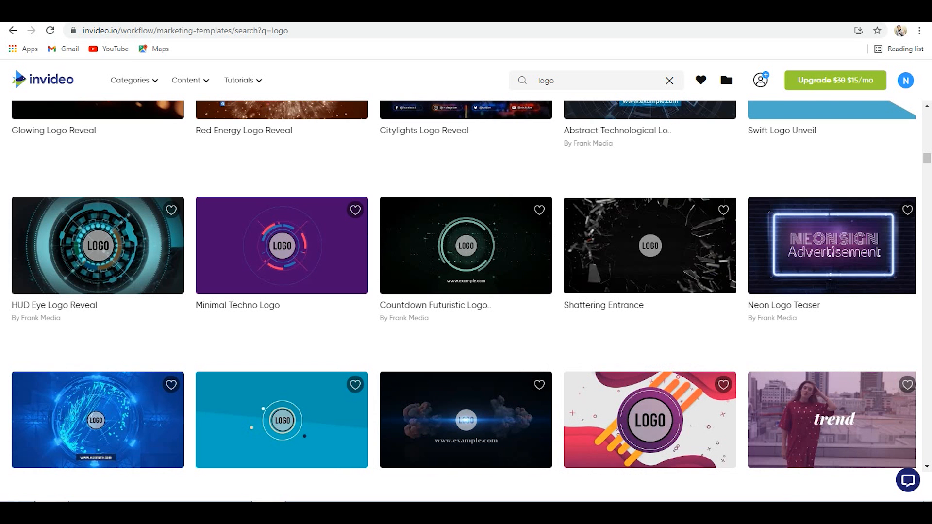
scroll(466, 286, down, 3)
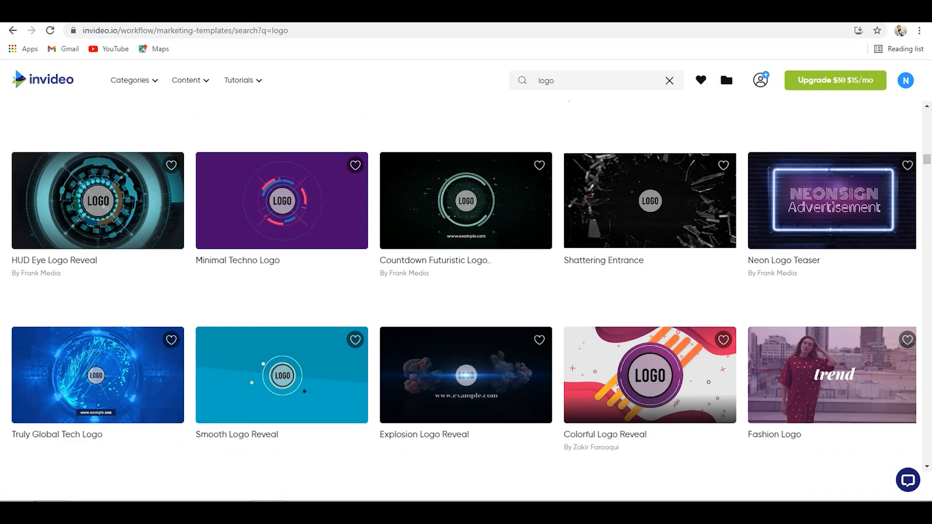
scroll(466, 286, up, 3)
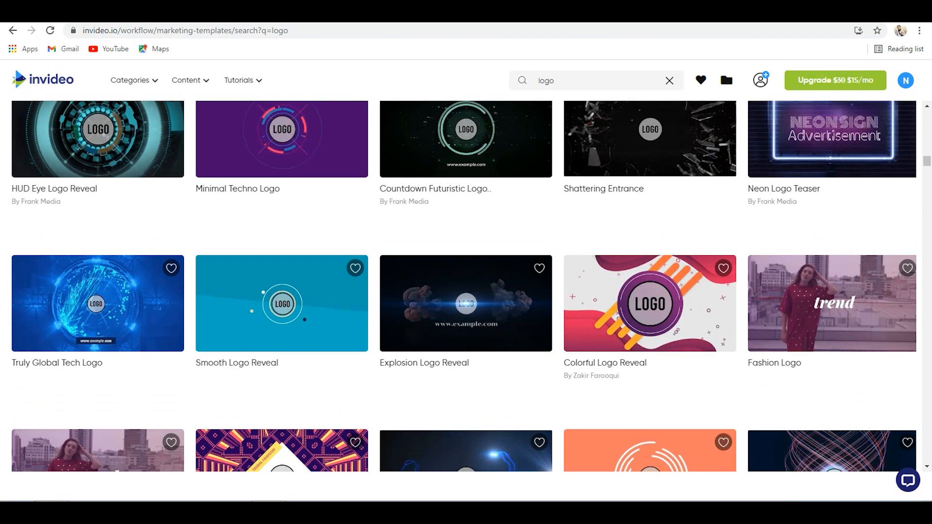
scroll(465, 286, down, 2)
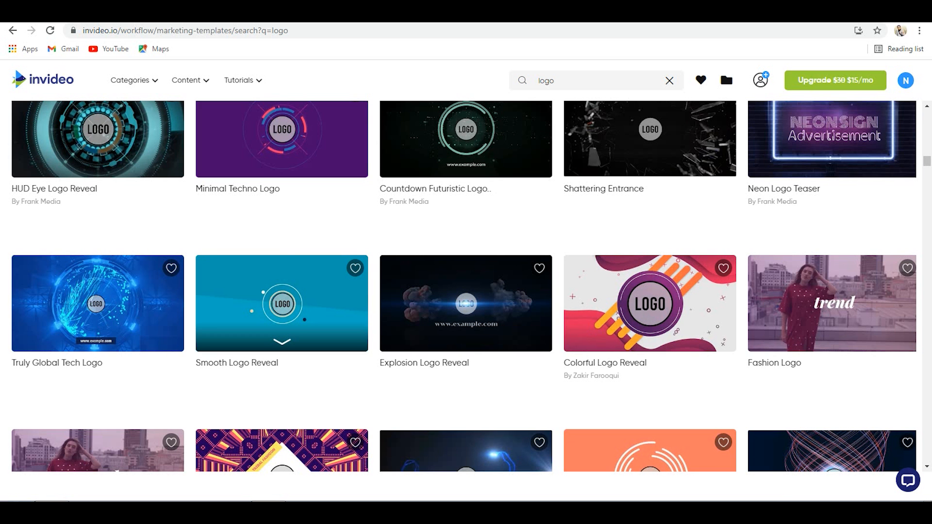
click(282, 342)
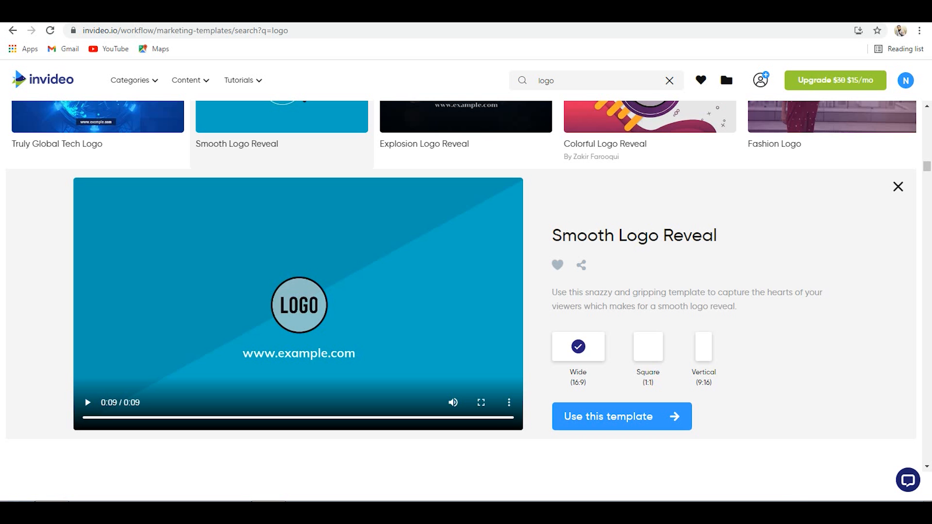
- Preview Smooth Logo Reveal in Square (1:1) and Vertical (9:16), and return it to Wide (16:9)
click(648, 348)
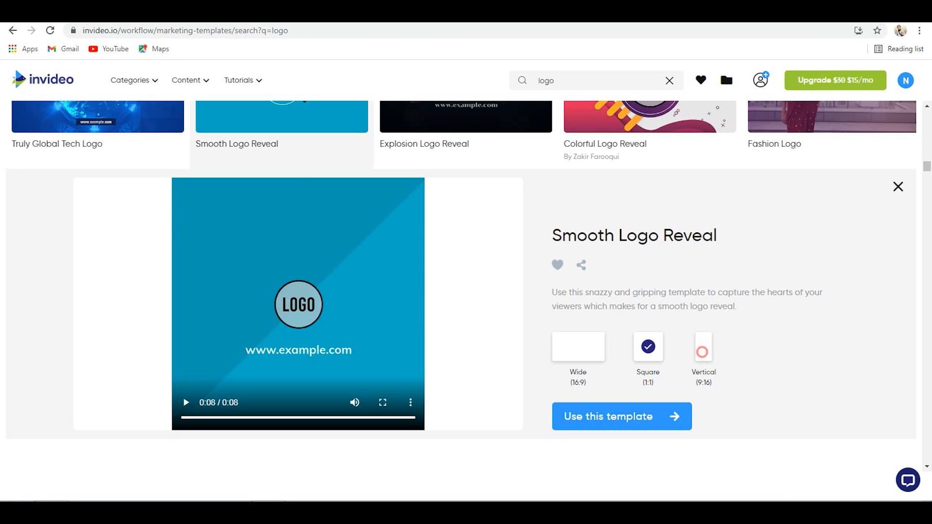
click(704, 346)
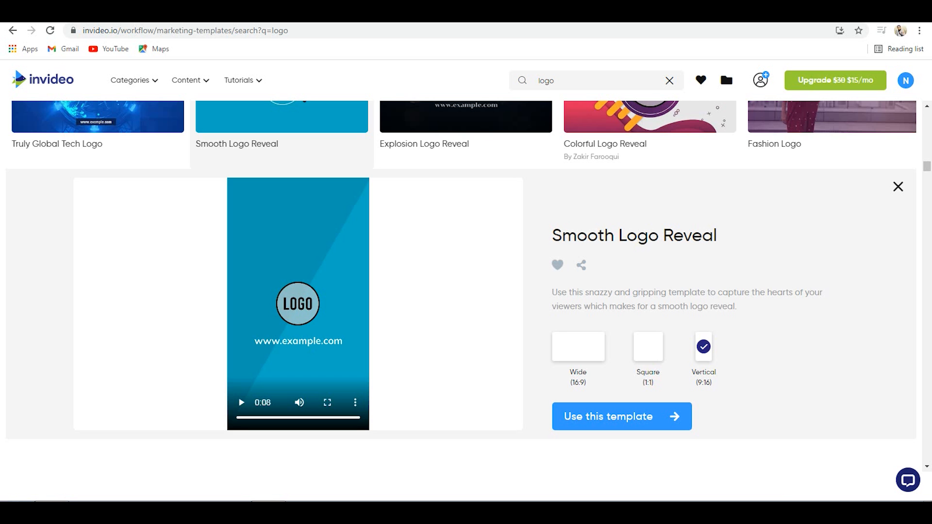
click(581, 347)
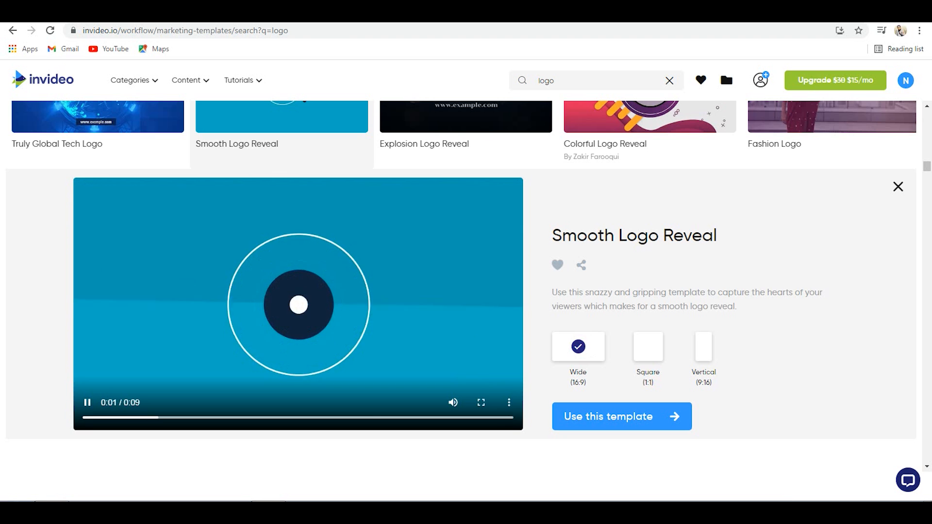
- Start a project from the wide Smooth Logo Reveal template and bring the remaining asset categories into view
click(641, 420)
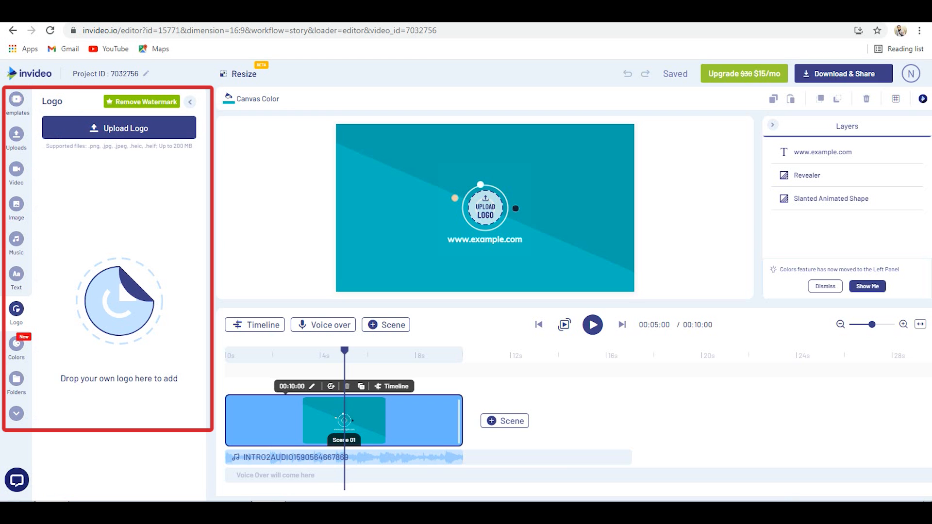
click(16, 412)
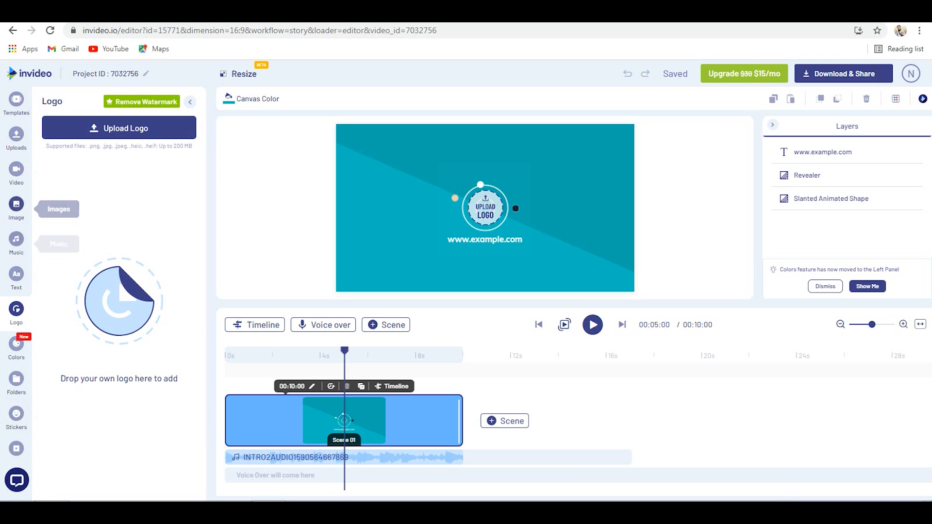
scroll(16, 388, down, 1)
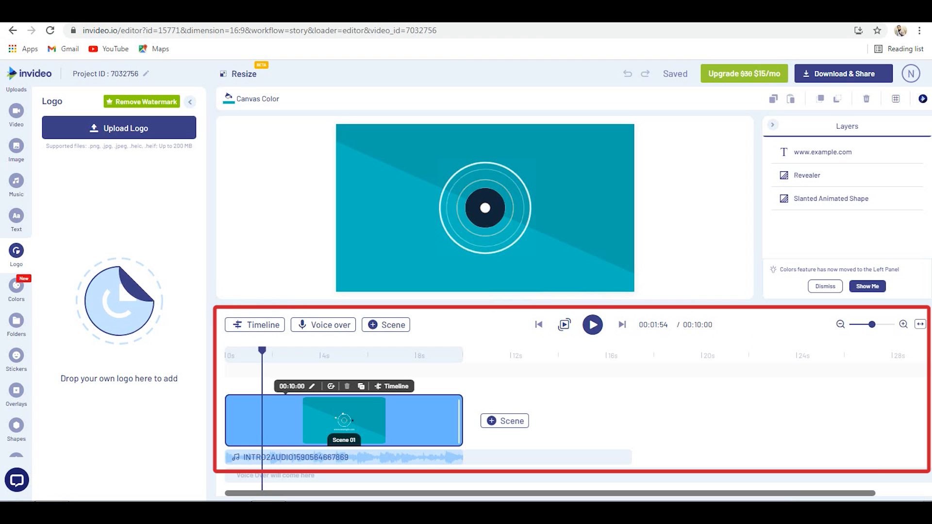
- View the available voice-over options and preview the scene at about 6.94 seconds
click(330, 324)
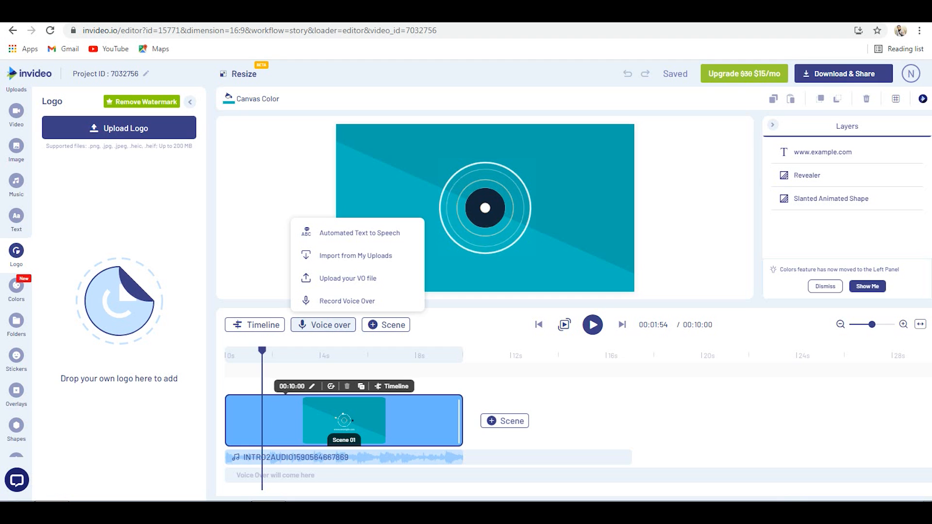
mouse_move(386, 324)
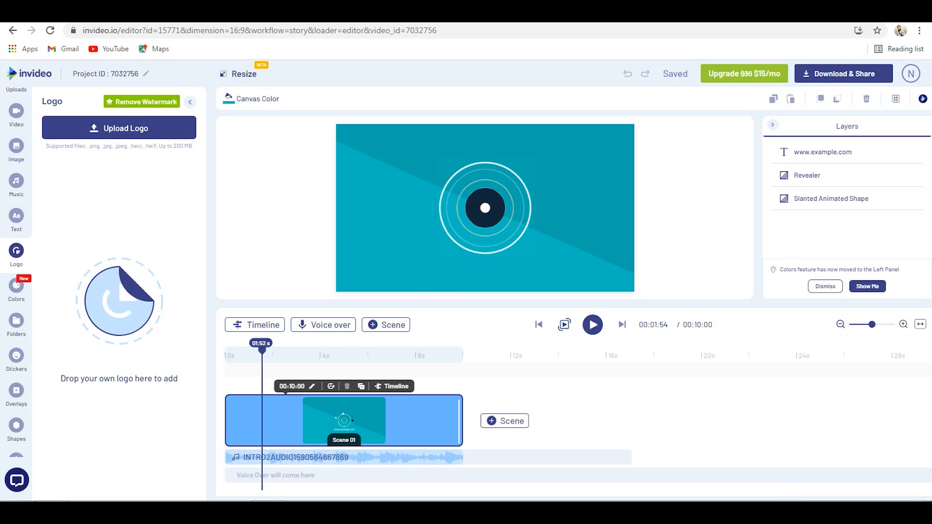
drag(262, 351, 391, 351)
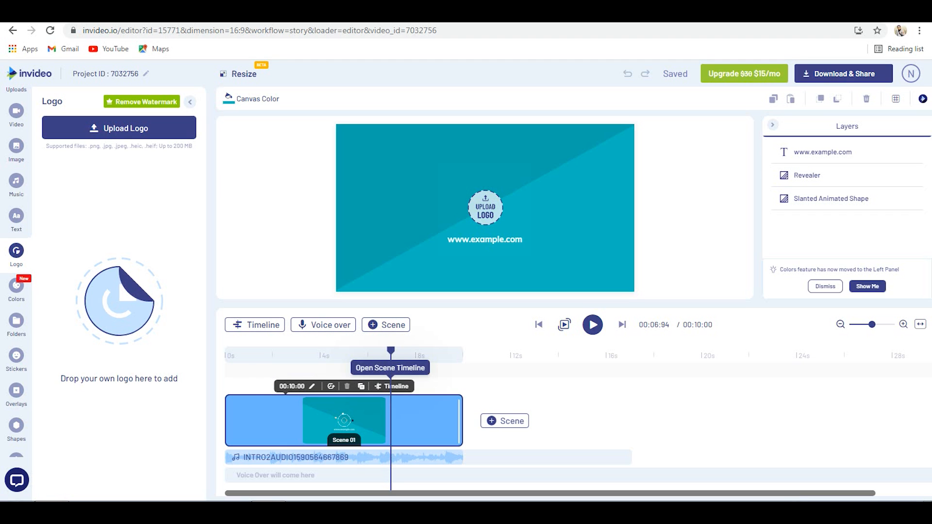
- Open the layer timeline of Scene 1 and move the playhead to about 6.67 seconds, where the logo placeholder shows
click(267, 328)
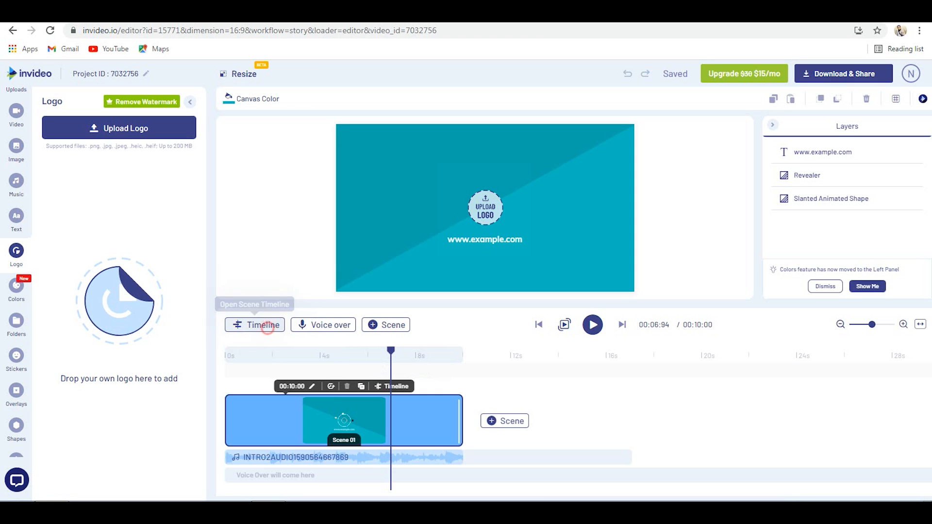
drag(486, 344, 429, 368)
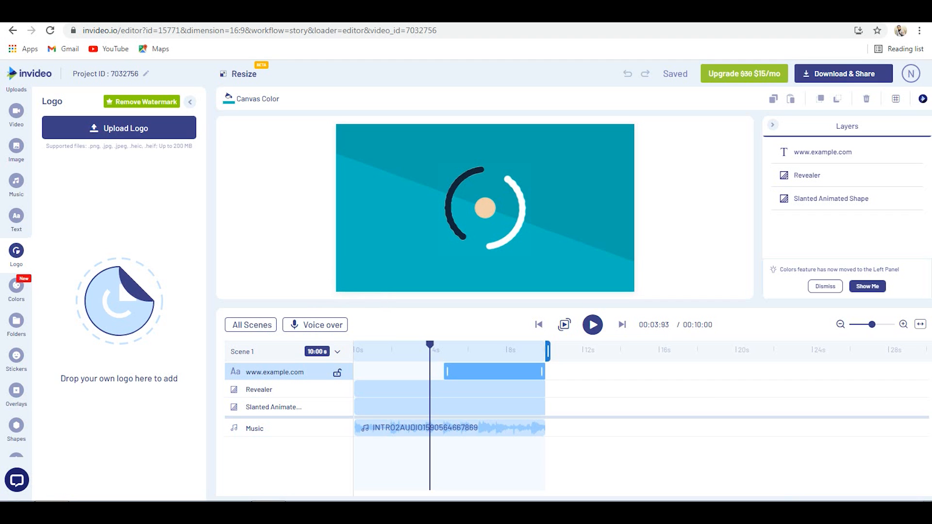
click(500, 350)
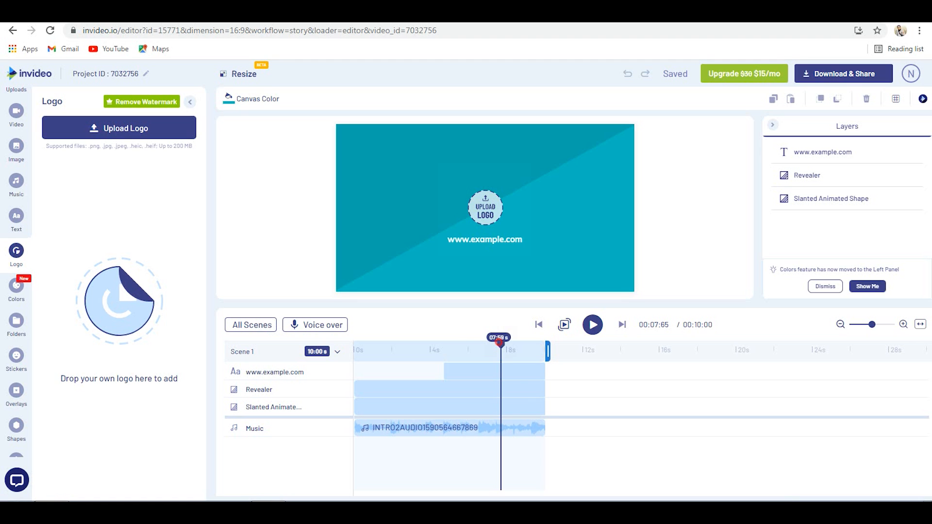
drag(500, 345, 481, 345)
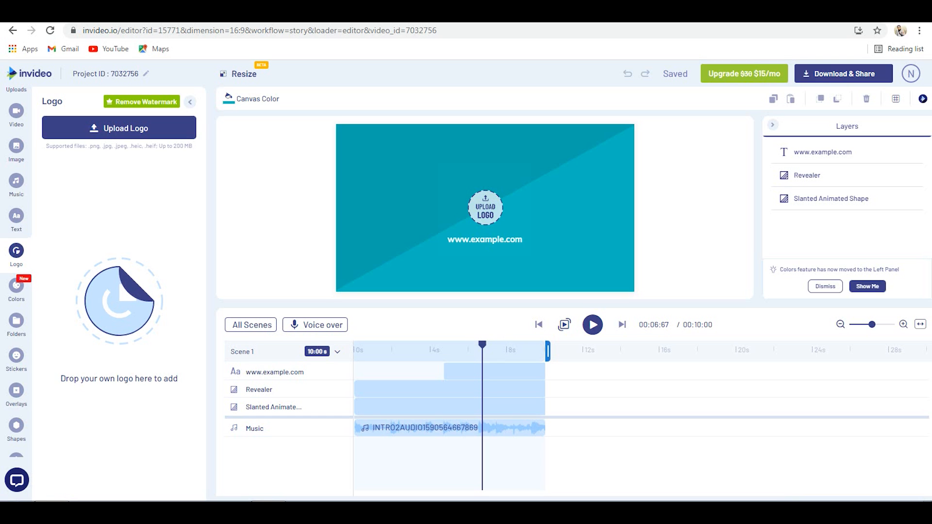
mouse_move(485, 207)
click(485, 208)
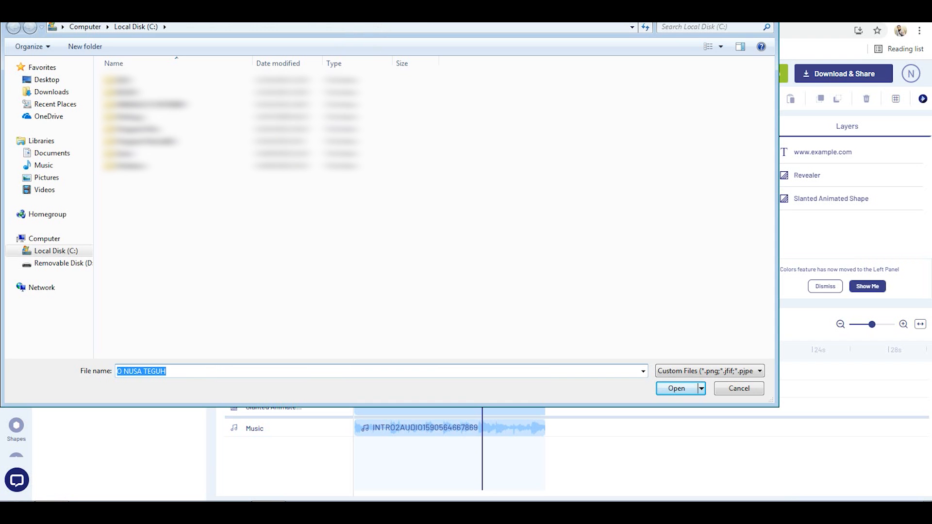
key(Escape)
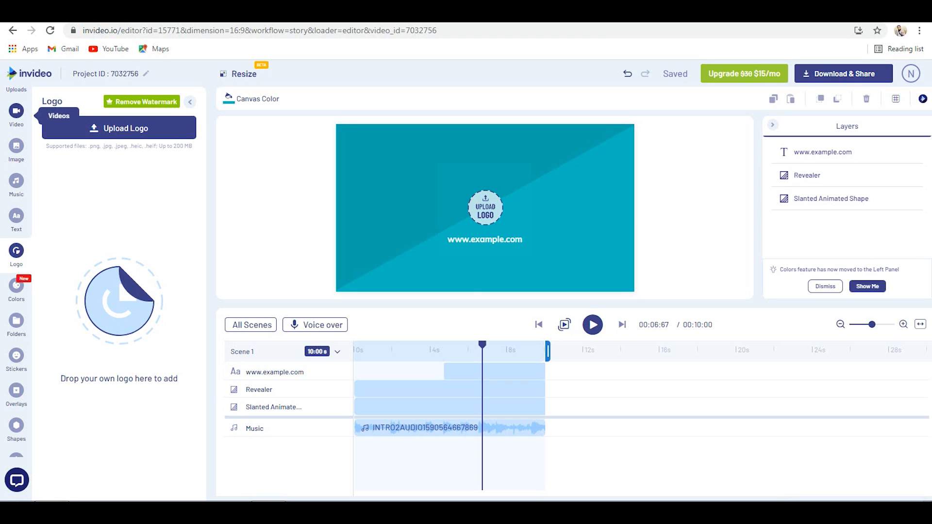
click(16, 111)
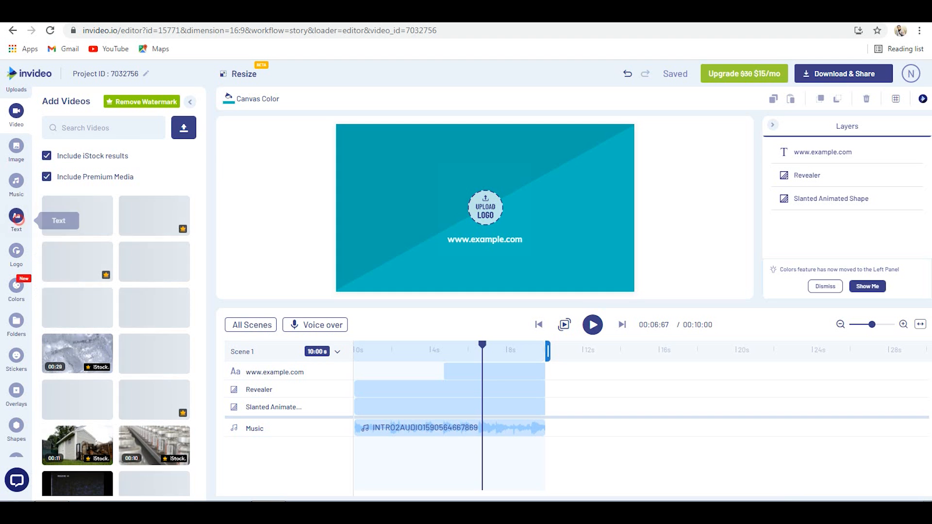
click(16, 215)
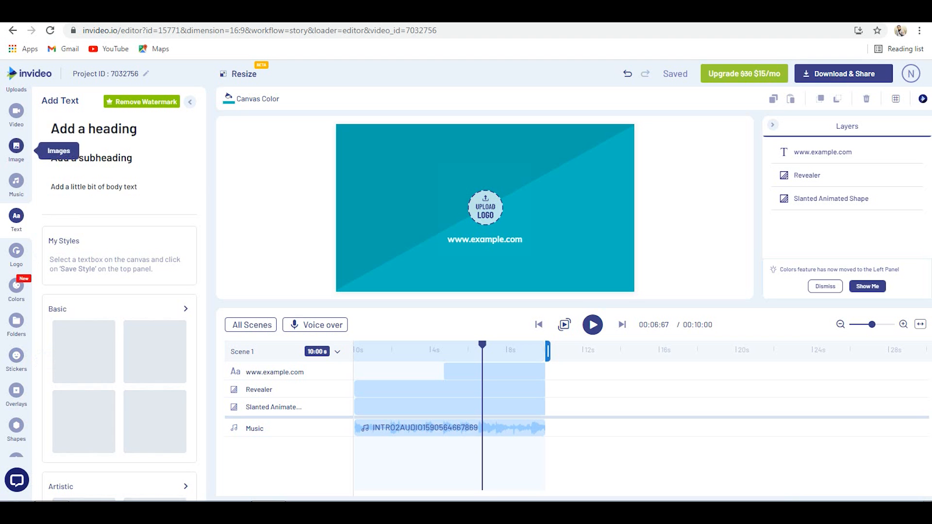
click(16, 145)
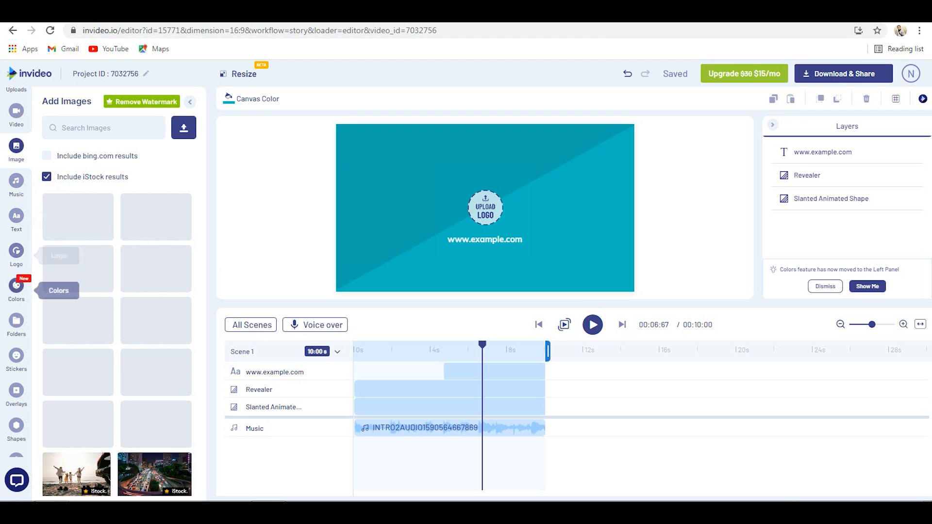
- Upload LOGO NUSA TEGUH HITAM.png and LOGO NUSA TEGUH PUTIH.png from the LOGO NUSA TEGUH folder on drive D as logos
click(16, 250)
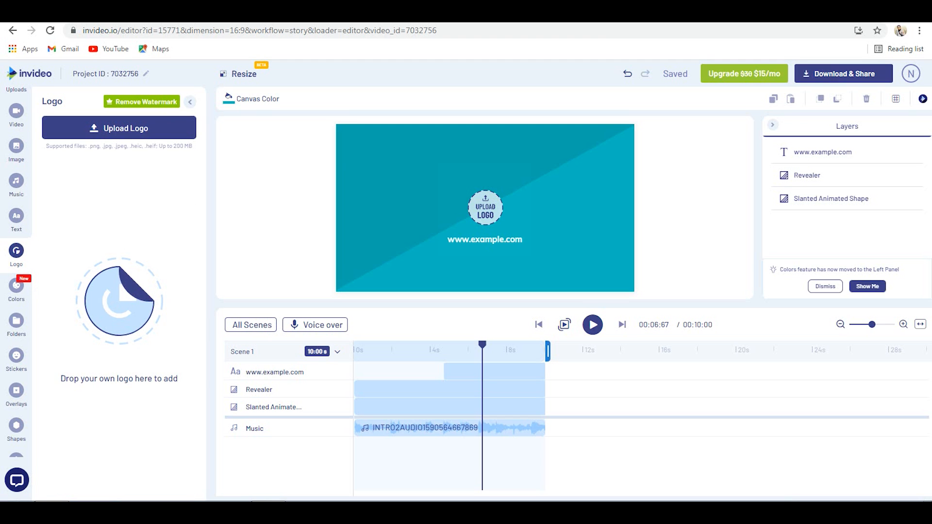
click(135, 128)
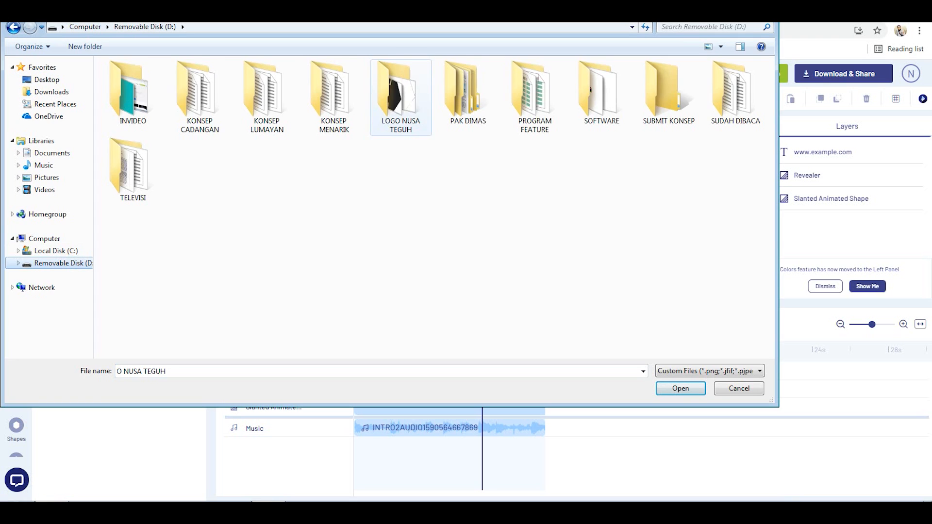
double_click(396, 97)
drag(292, 173, 125, 78)
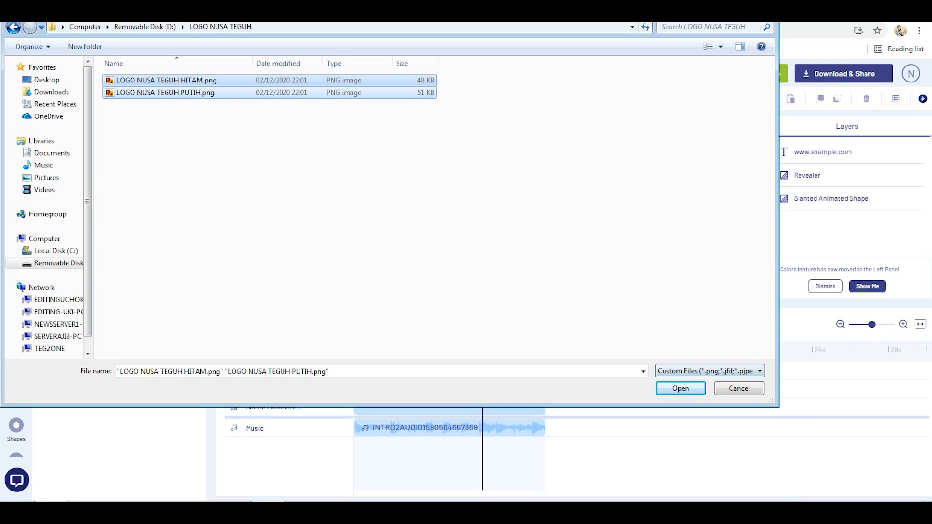
key(Return)
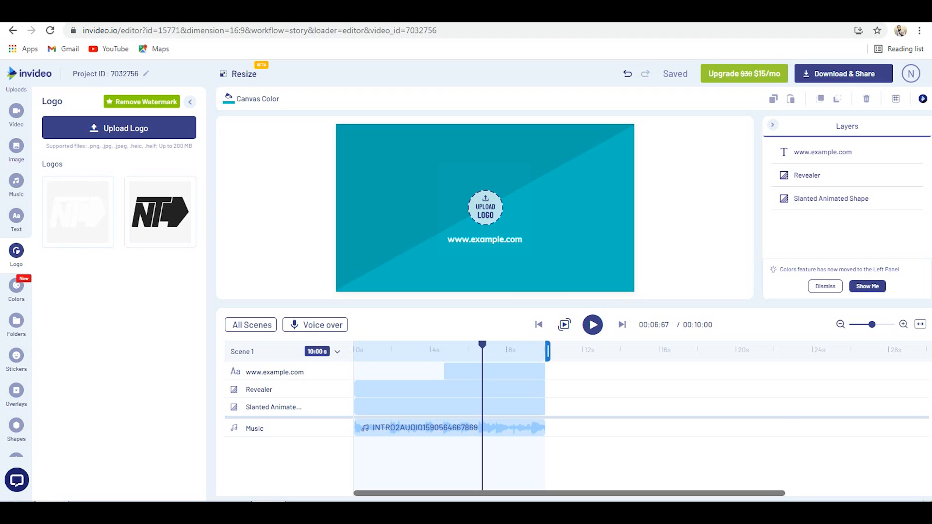
- Fill the logo placeholder with the black NT logo and replace it with the white version
mouse_move(78, 212)
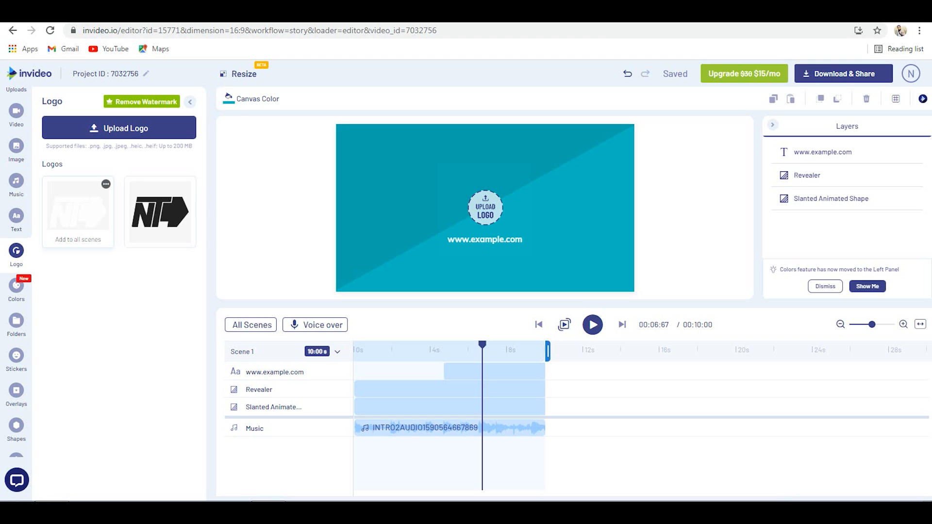
mouse_move(485, 207)
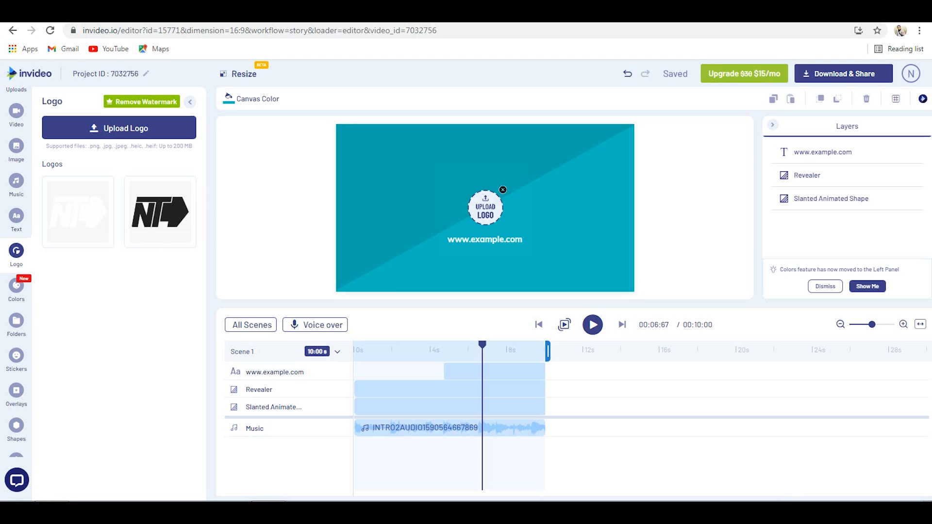
click(160, 212)
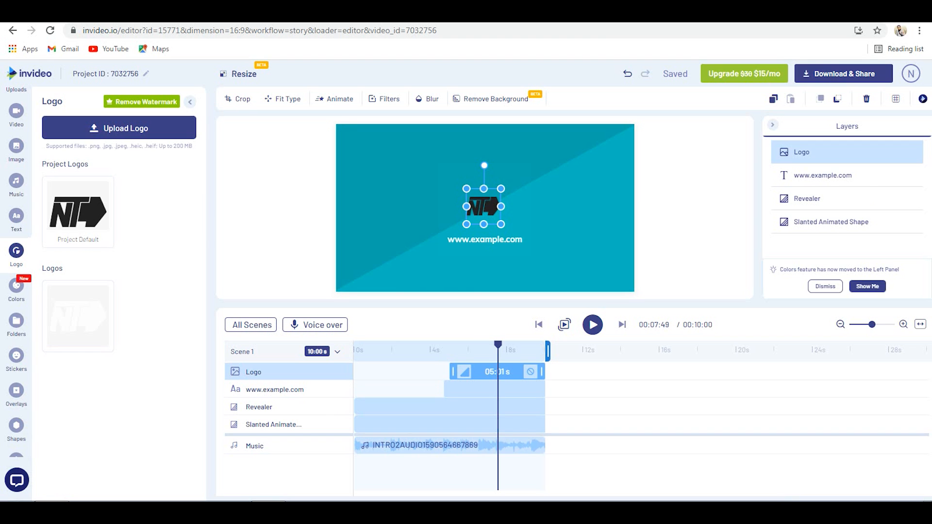
click(80, 294)
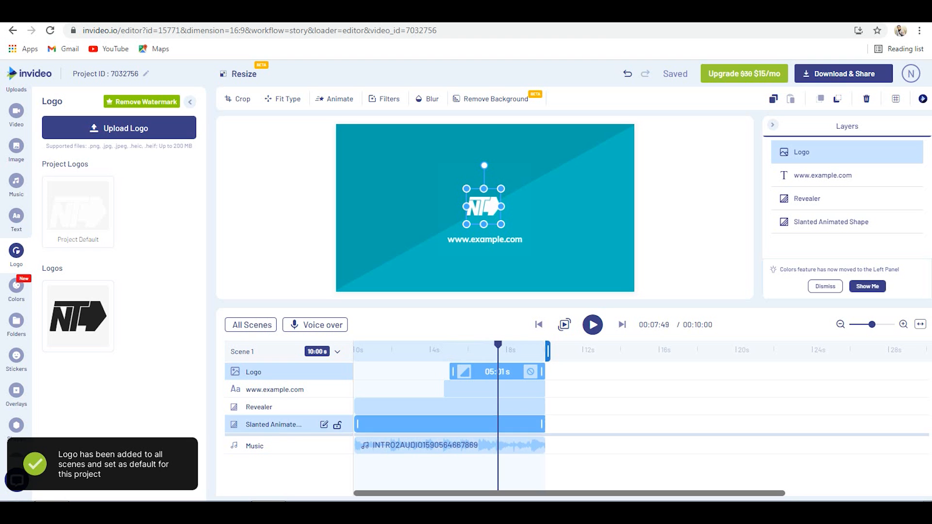
click(425, 425)
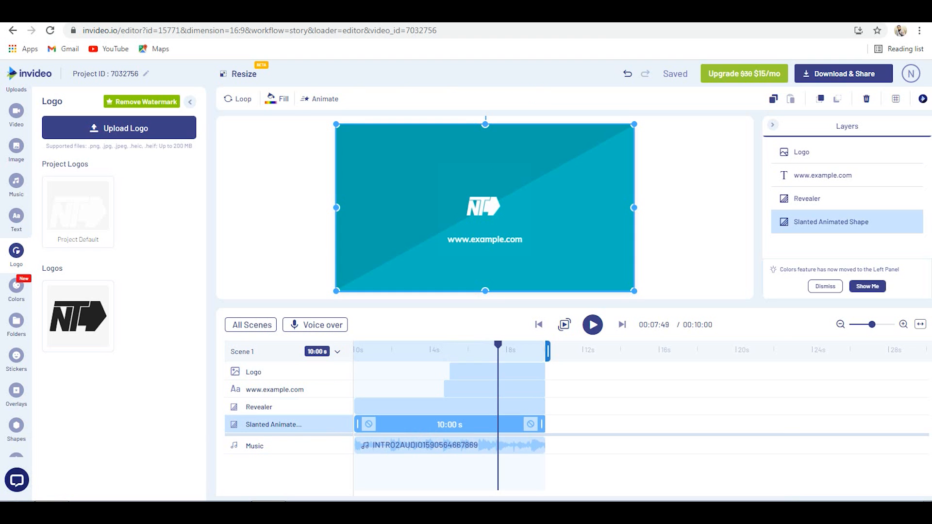
click(416, 406)
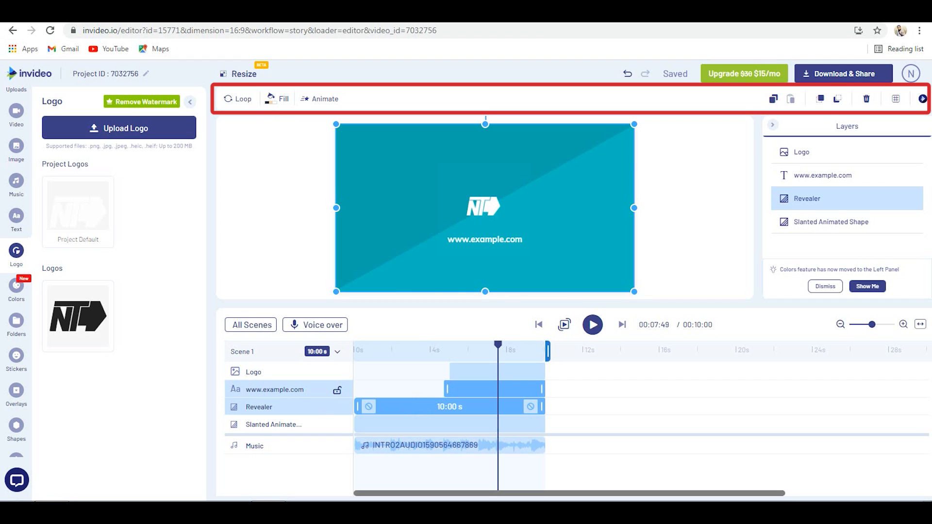
click(486, 389)
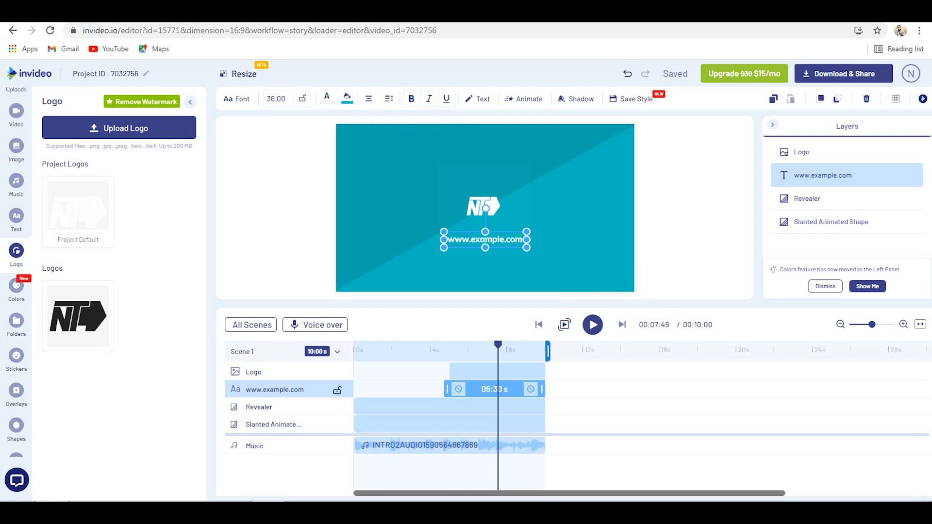
click(485, 372)
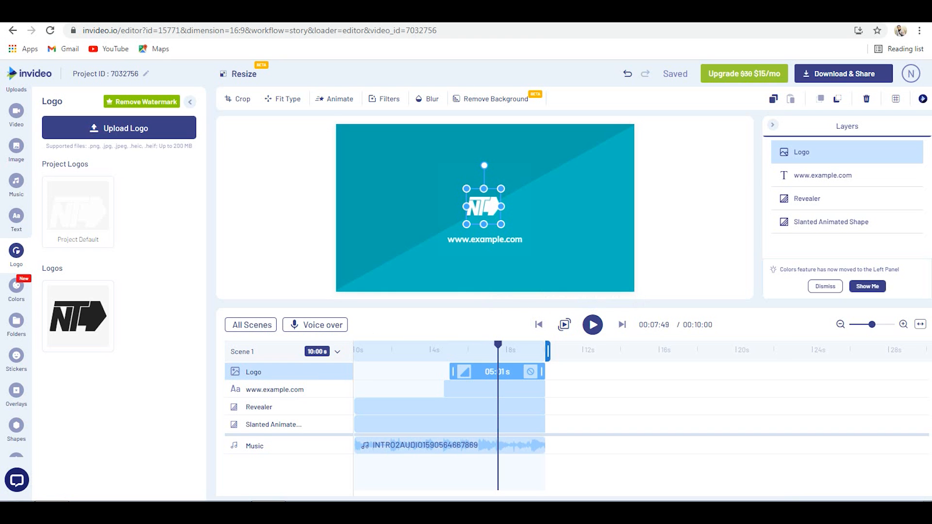
click(302, 389)
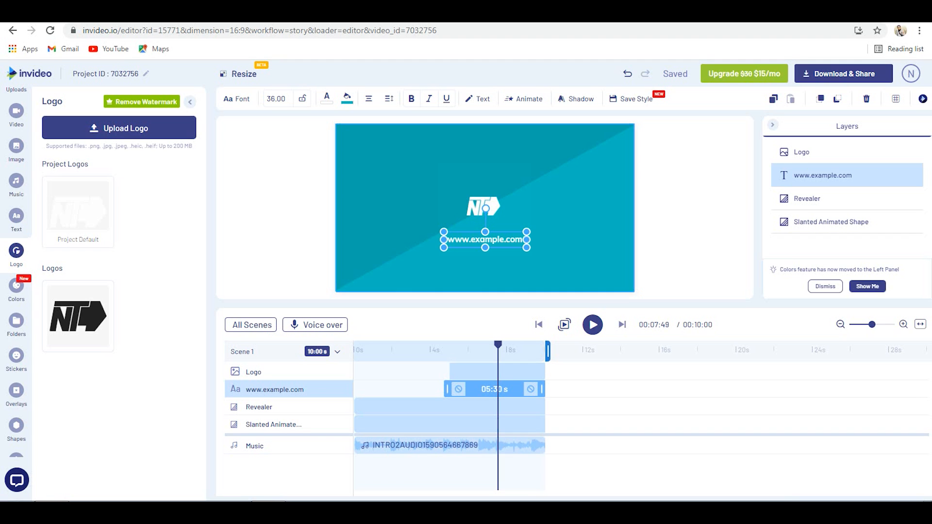
click(497, 239)
double_click(477, 240)
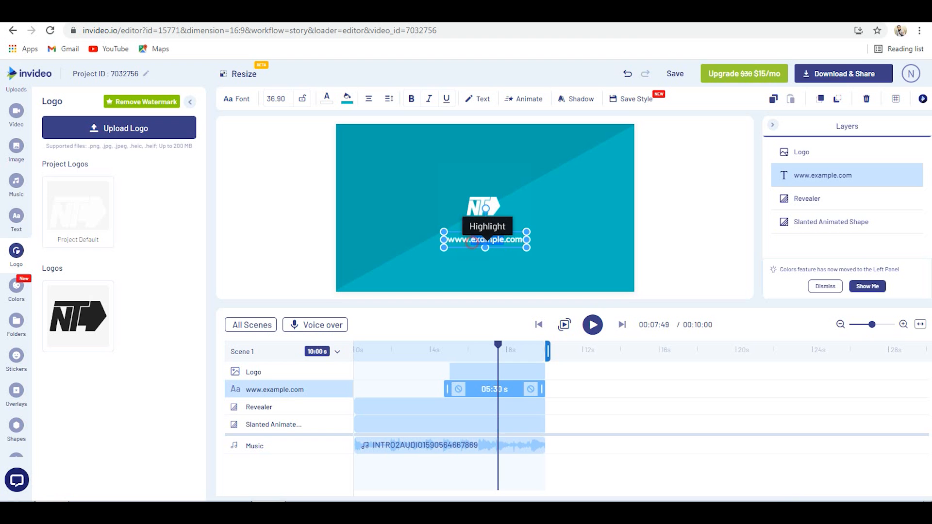
key(ctrl+a)
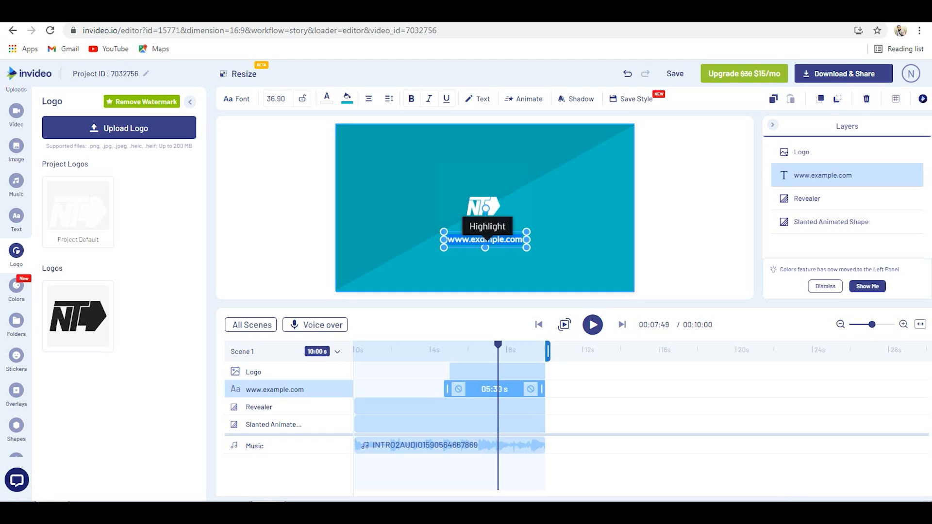
text(Nusa Teguh)
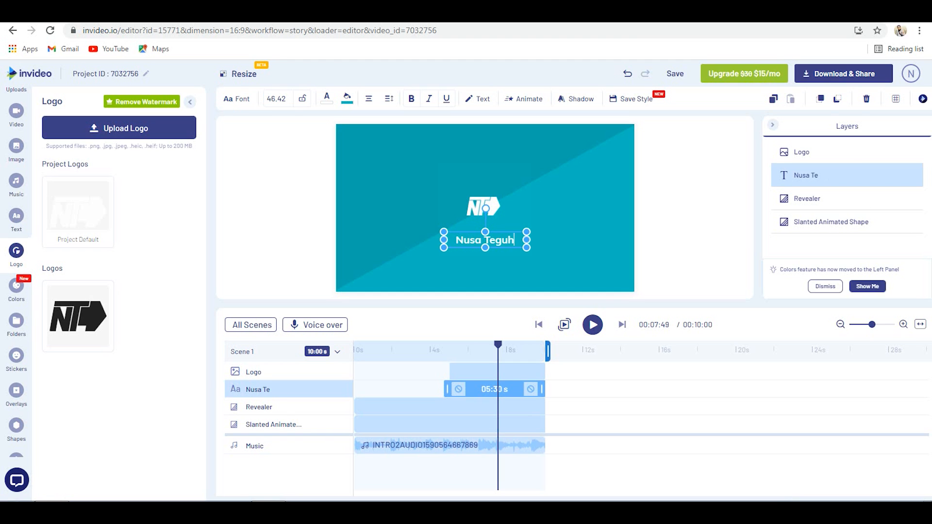
click(485, 269)
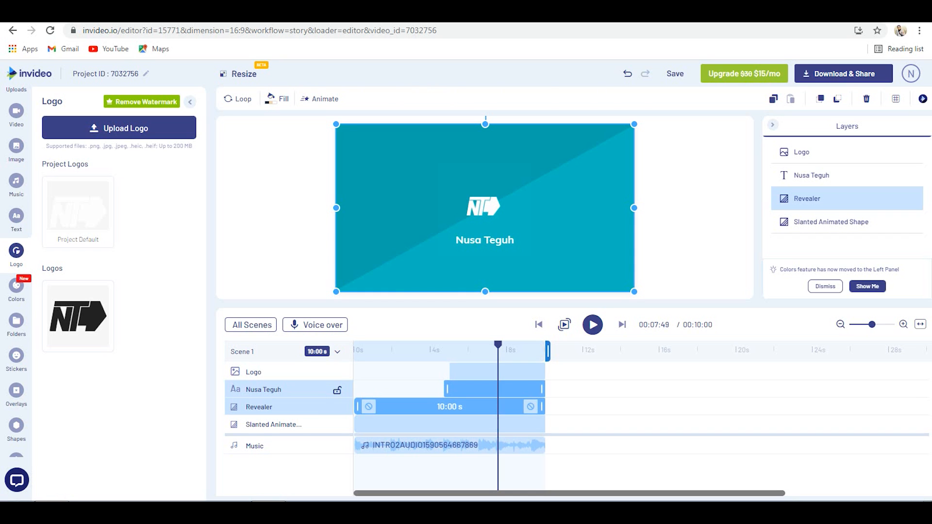
- Examine the fill and text color options of the "Nusa Teguh" text layer
click(494, 388)
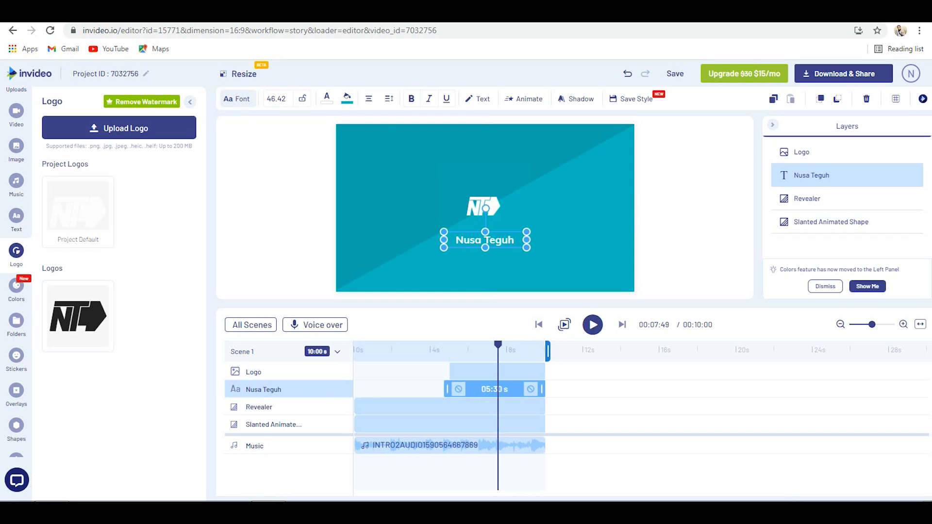
click(347, 99)
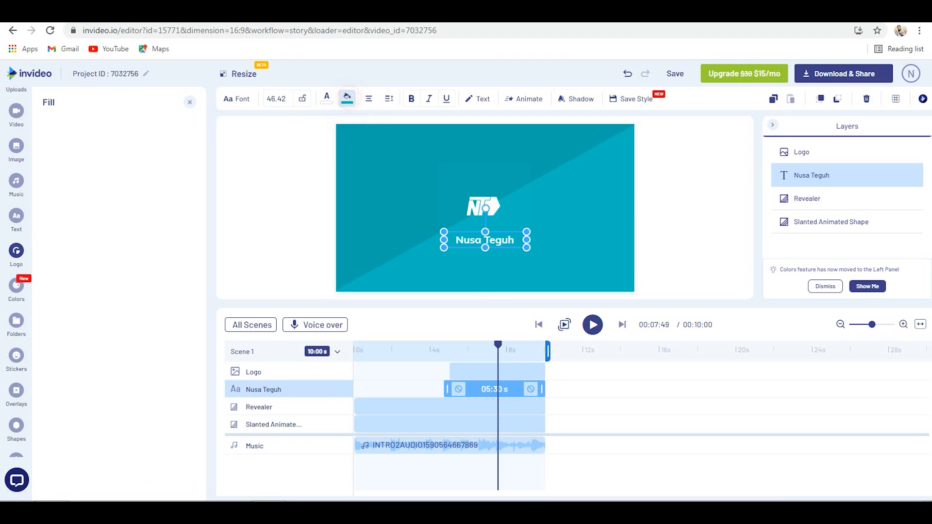
click(326, 99)
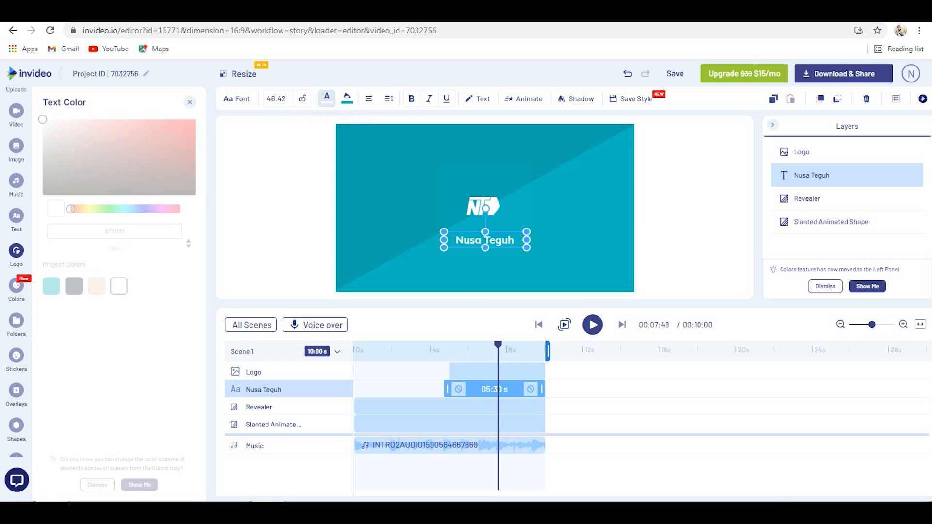
click(97, 285)
click(142, 285)
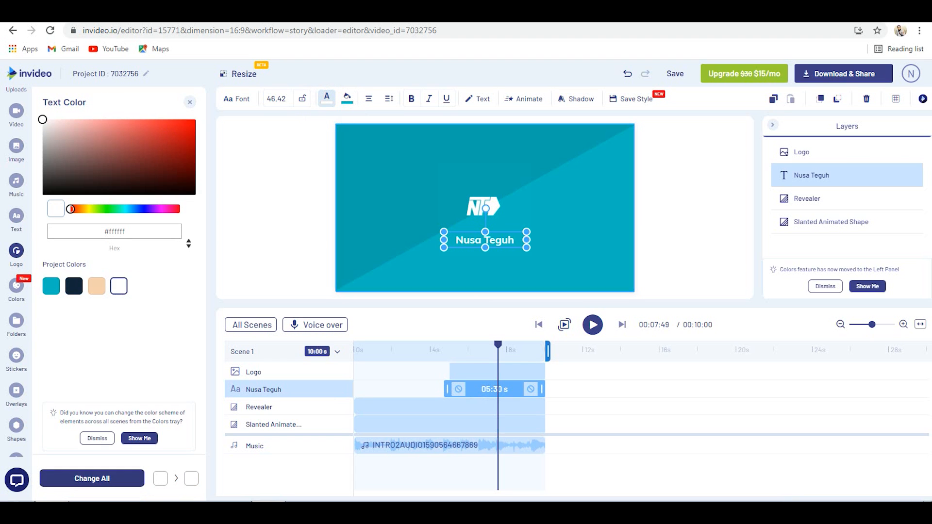
click(582, 372)
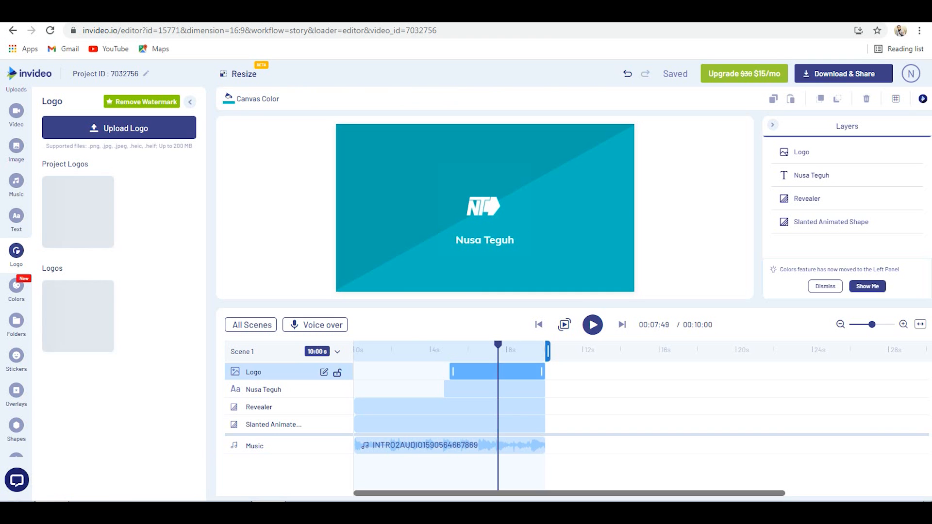
- Preview the intro from about 1.2 seconds and park the playhead near 3.6 seconds, where the Revealer's shapes are on screen
click(398, 348)
click(377, 349)
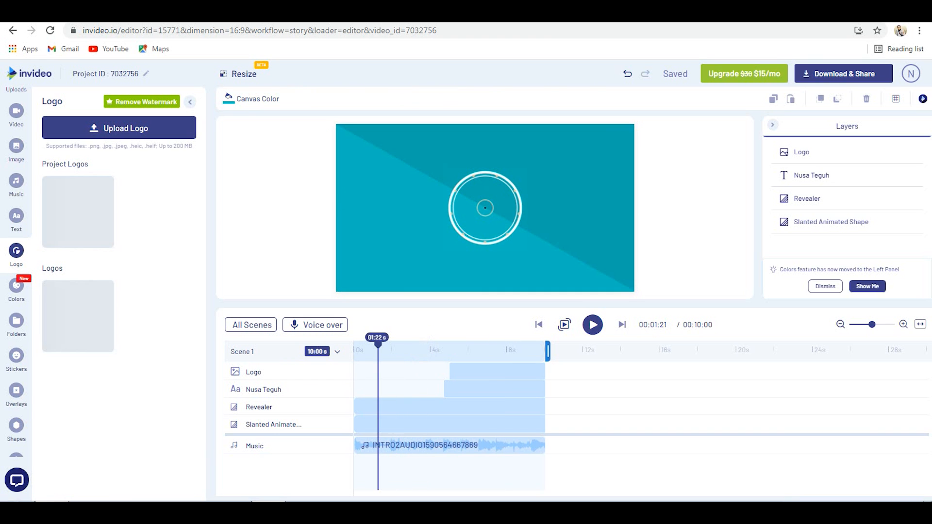
key(space)
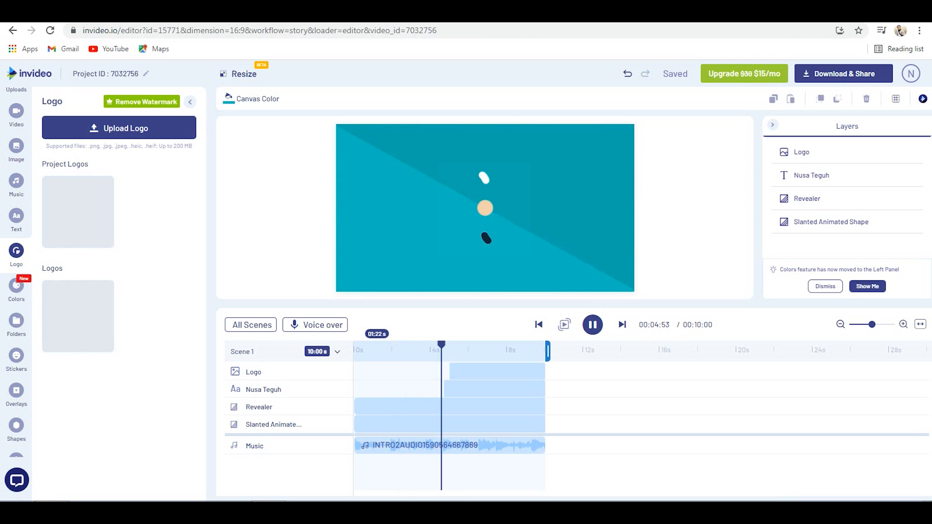
key(space)
mouse_move(441, 345)
mouse_down()
mouse_move(457, 344)
mouse_move(413, 345)
mouse_move(426, 344)
mouse_up()
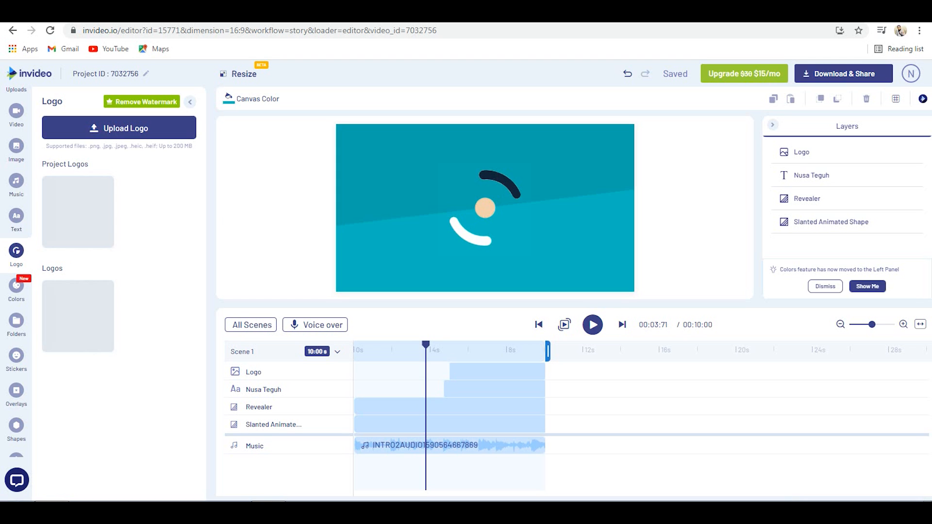
mouse_move(426, 345)
mouse_down()
mouse_move(406, 345)
mouse_move(436, 345)
mouse_move(384, 345)
mouse_move(424, 345)
mouse_up()
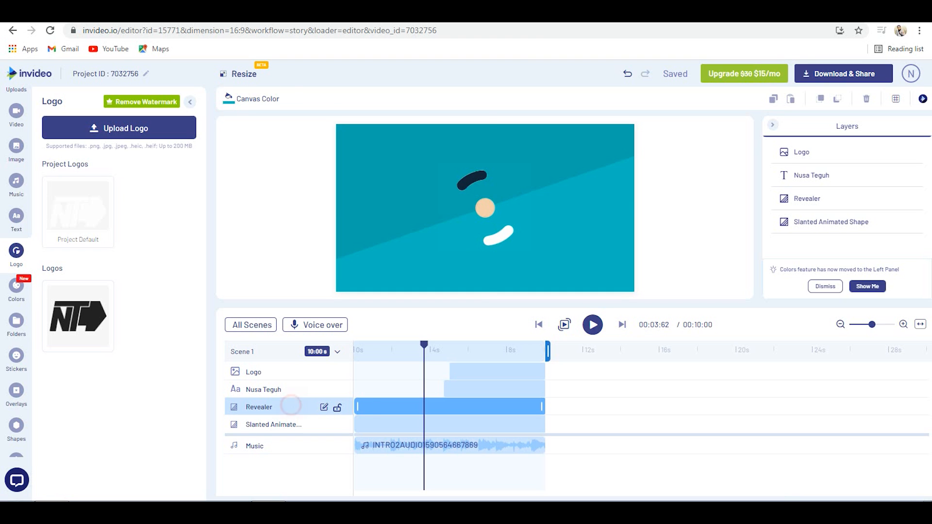
- Change the Revealer layer's first fill color from dark navy to purple #9148ca
click(290, 405)
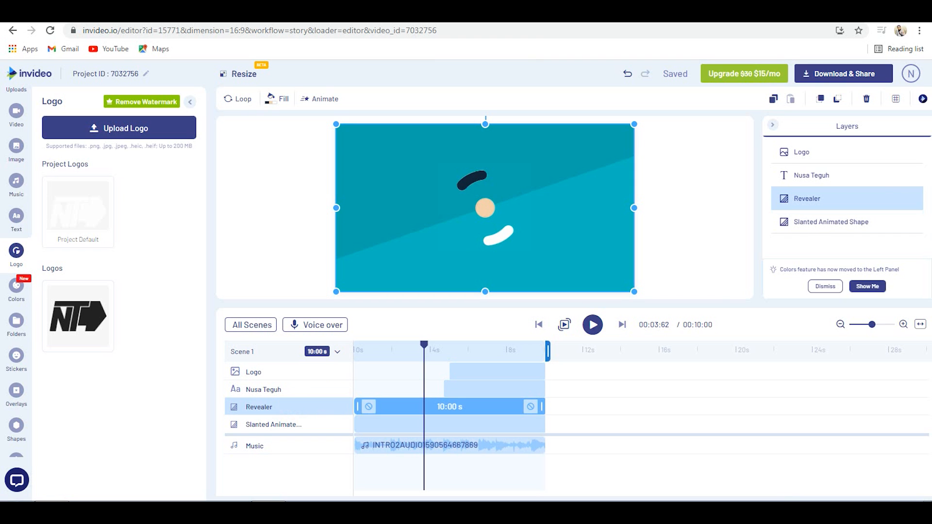
click(859, 200)
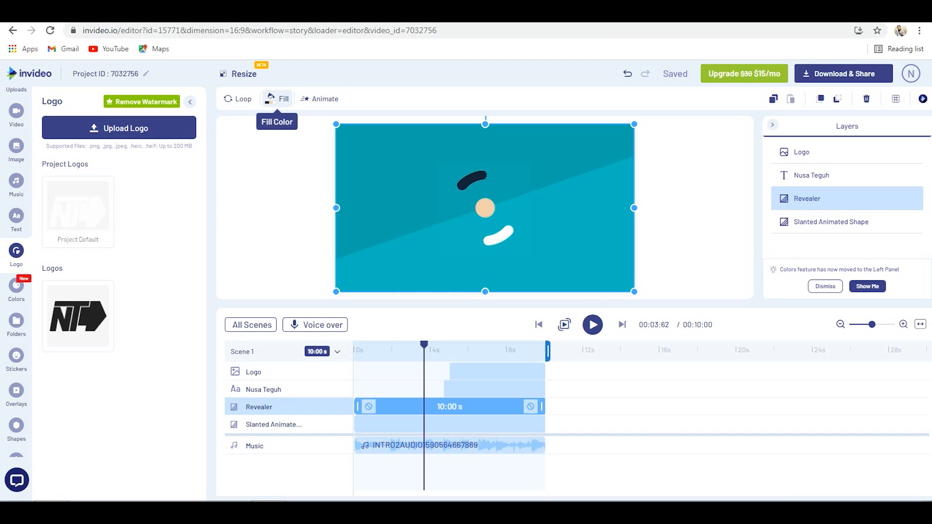
click(278, 98)
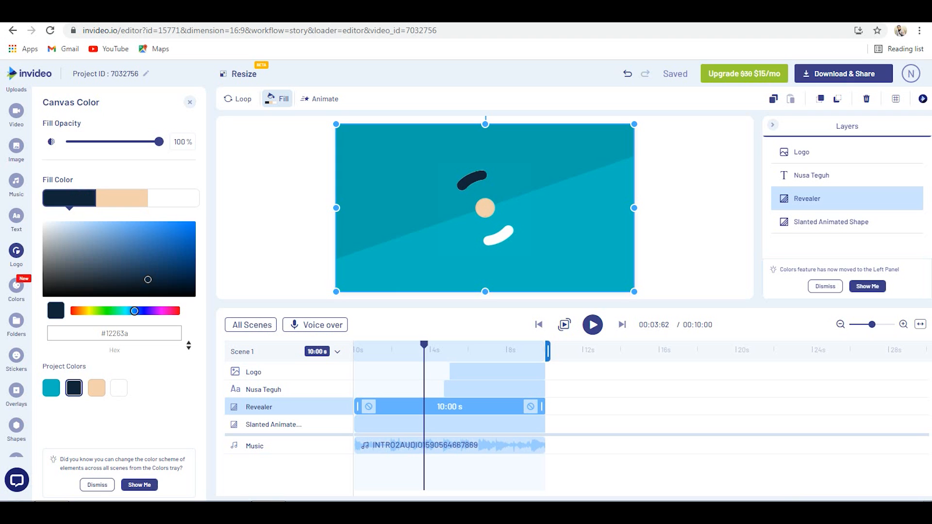
drag(136, 311, 153, 311)
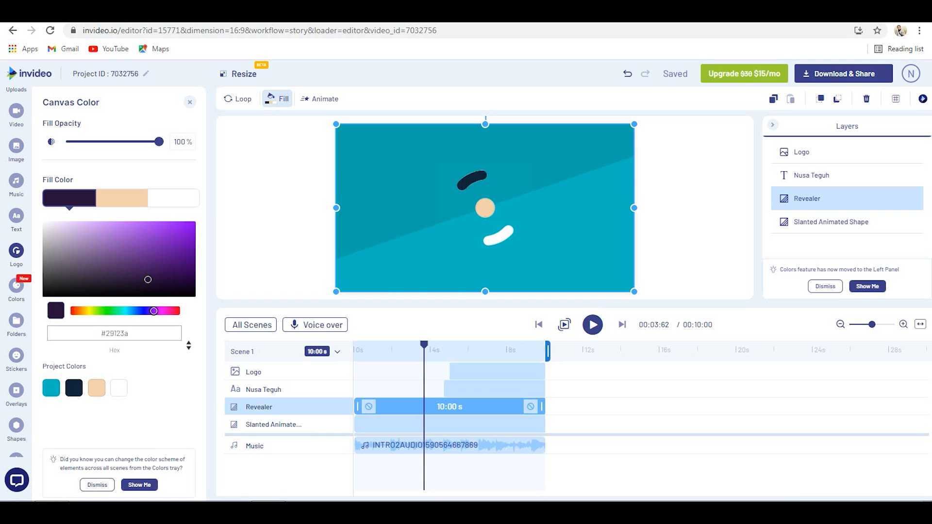
drag(143, 253, 148, 246)
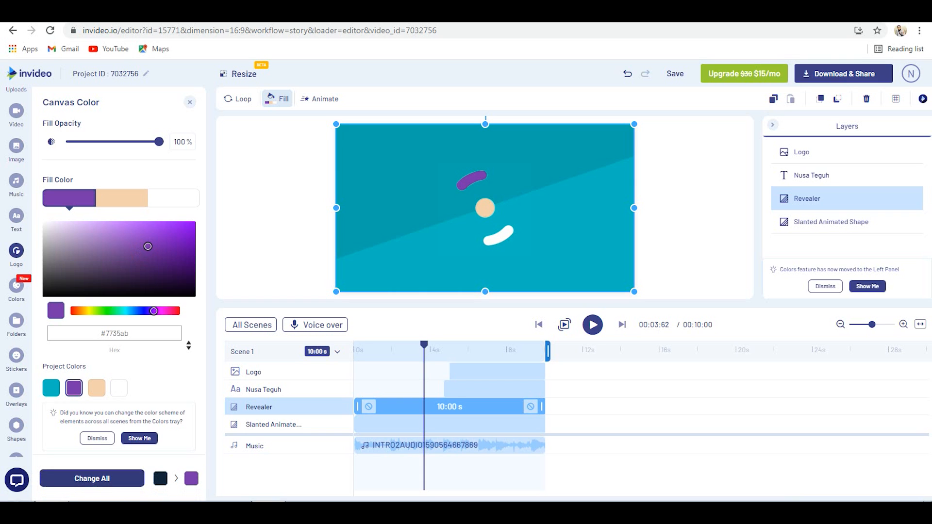
drag(148, 246, 141, 237)
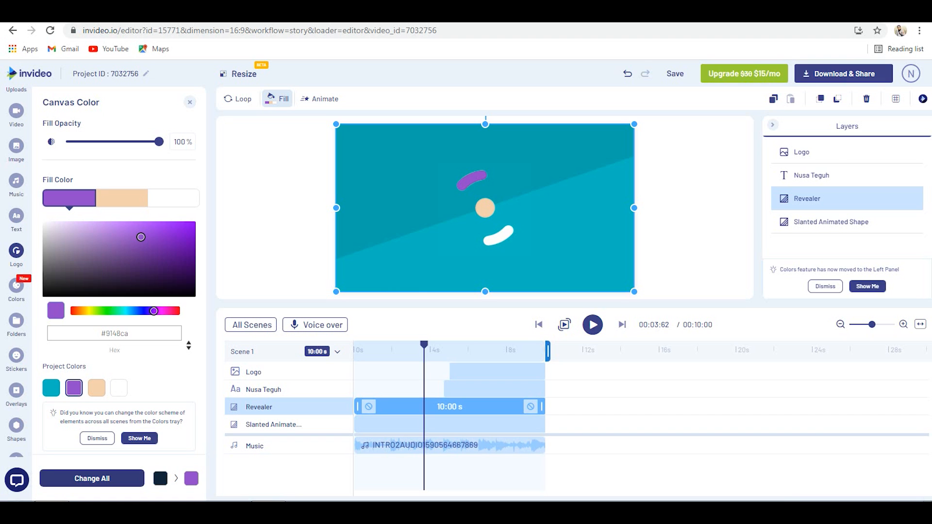
- Set the Revealer's second fill color to light green #b2f4ae and its third fill color to light pink #e0a8a8
click(121, 198)
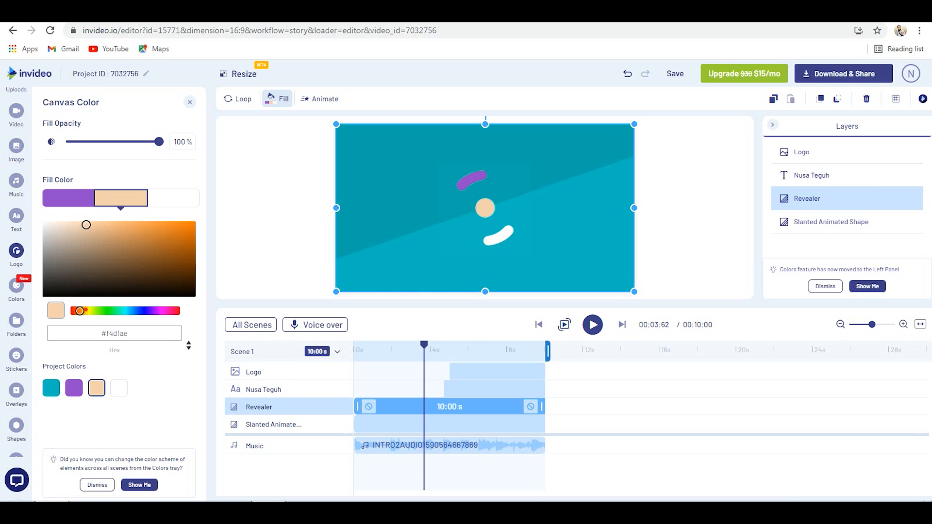
drag(80, 311, 106, 311)
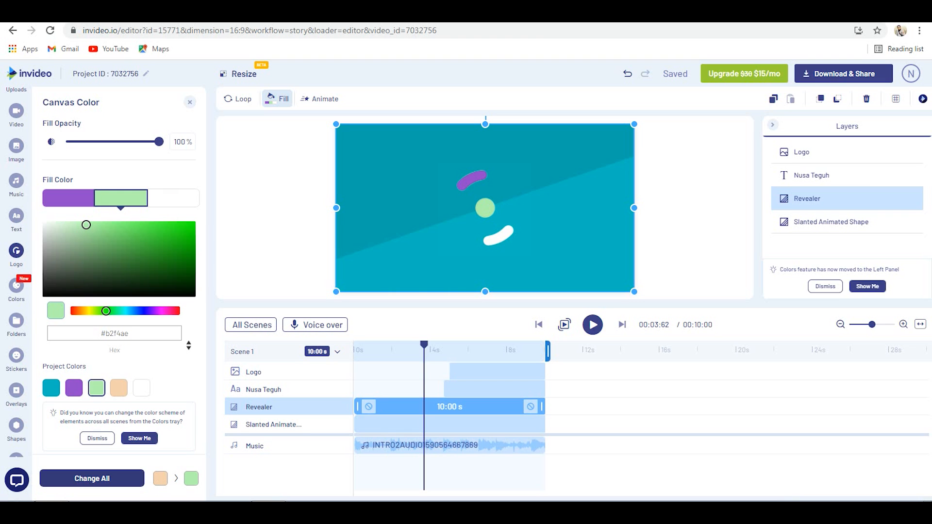
click(173, 198)
click(92, 245)
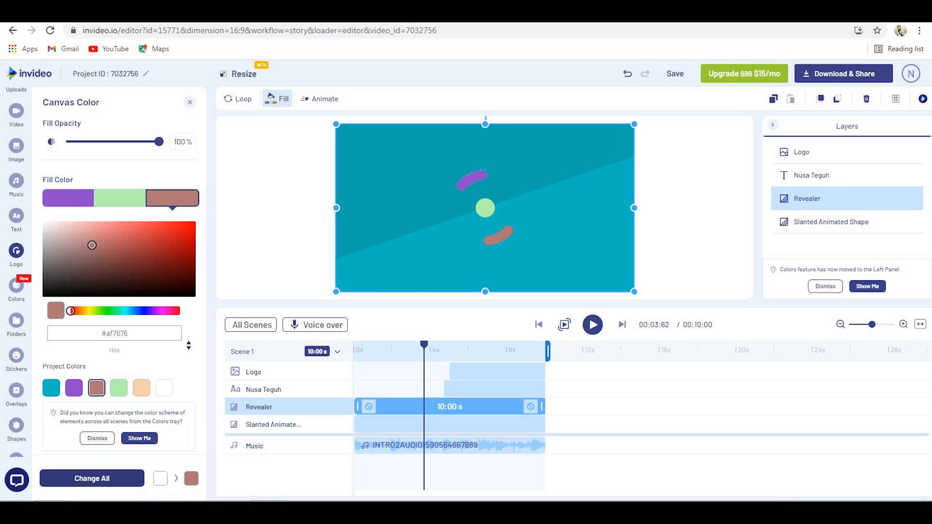
click(88, 234)
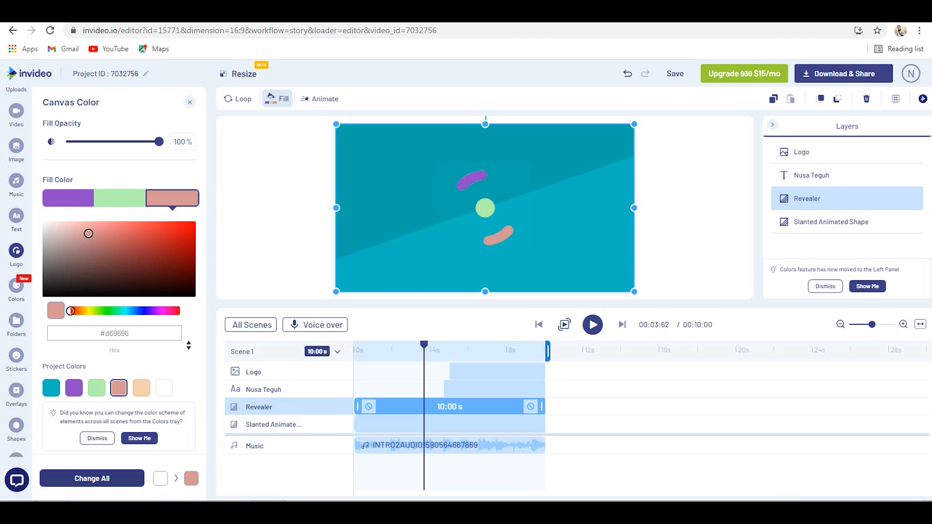
drag(88, 233, 80, 231)
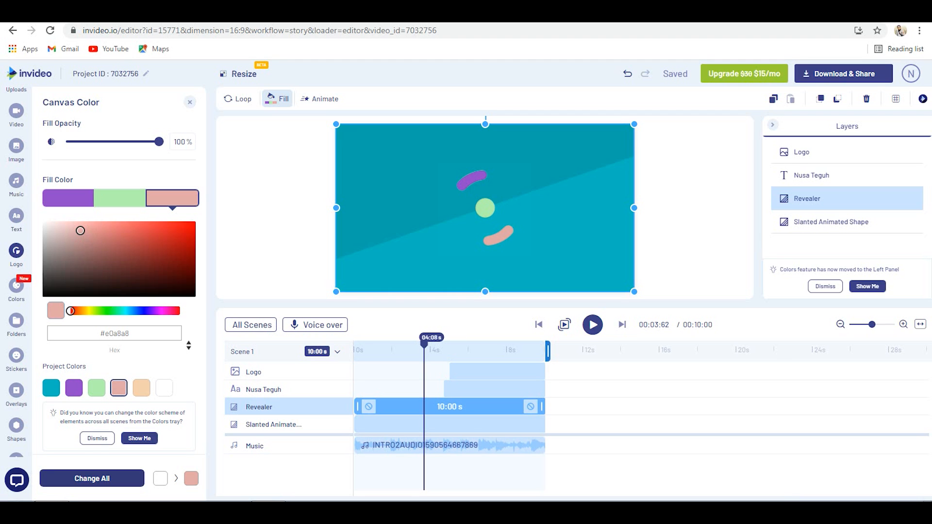
- Play the intro from about 2.5 seconds through the logo reveal to review the recolored Revealer shapes
drag(424, 337, 402, 337)
key(space)
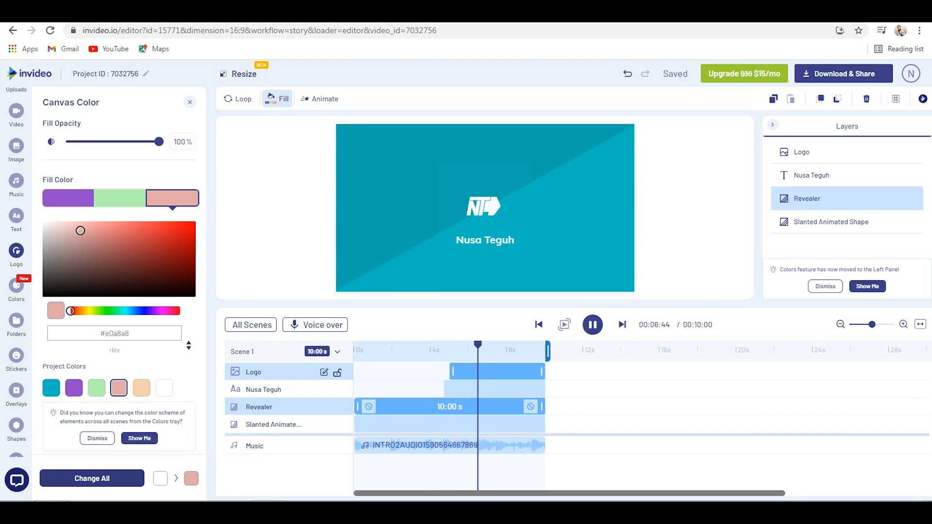
key(space)
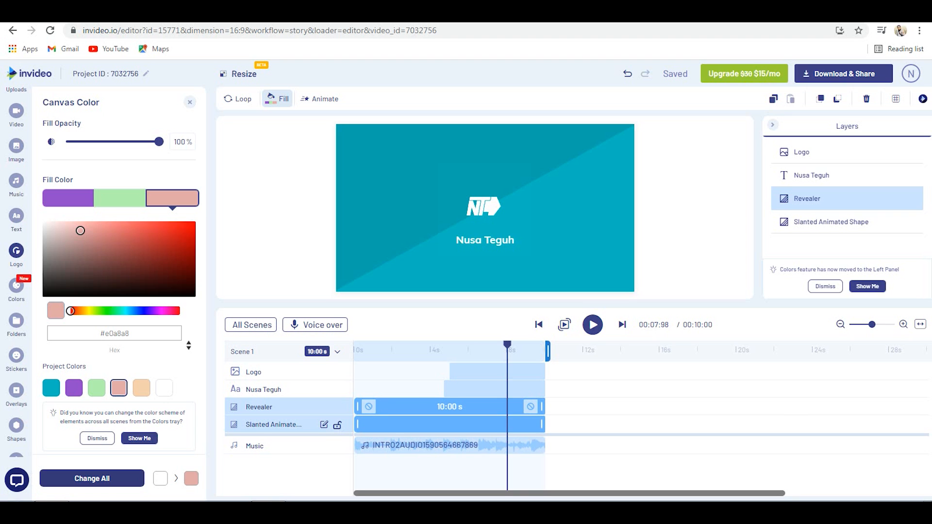
- Set the Slanted Animated Shape layer's first fill color to darker teal #1ba5a9 and check the frame near 9 seconds
click(445, 428)
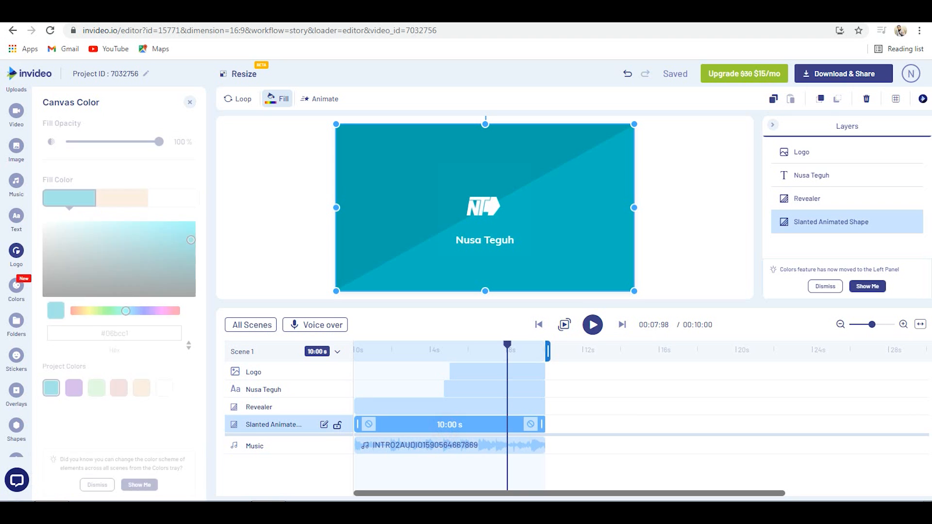
click(272, 100)
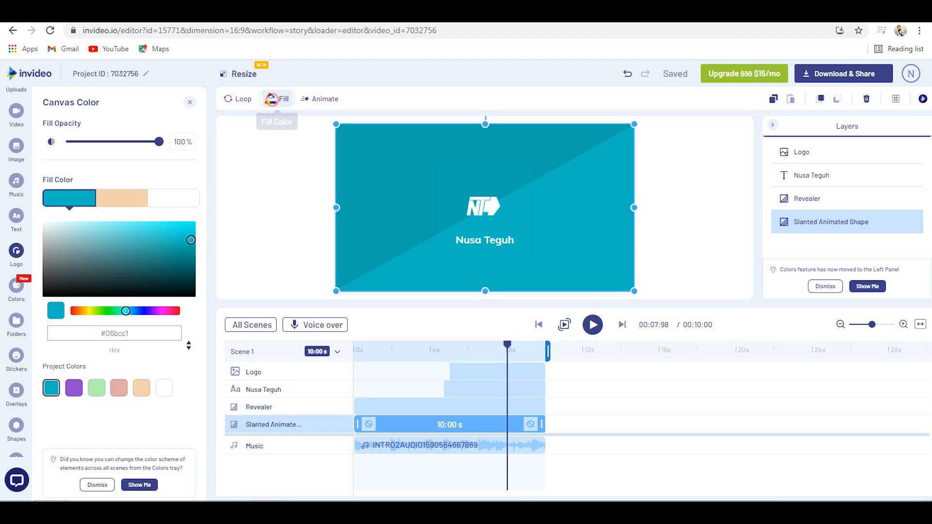
click(273, 100)
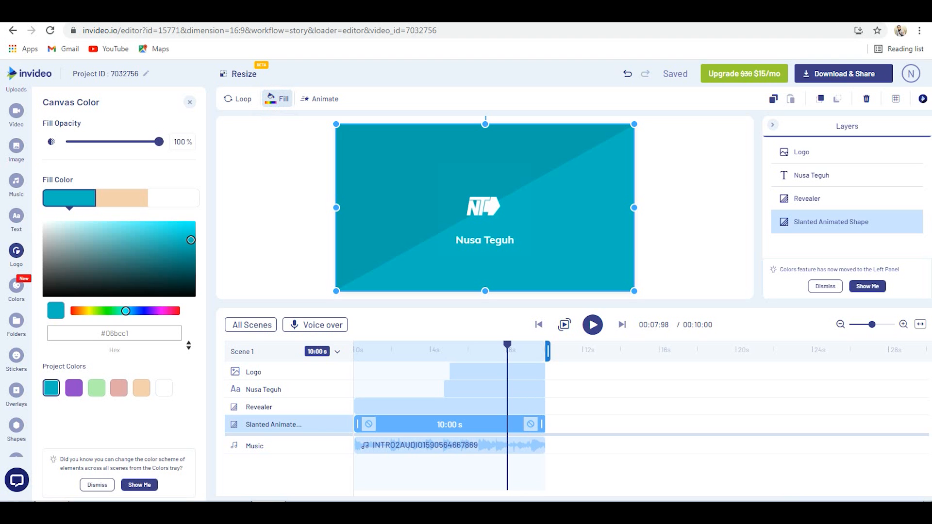
click(129, 241)
click(171, 247)
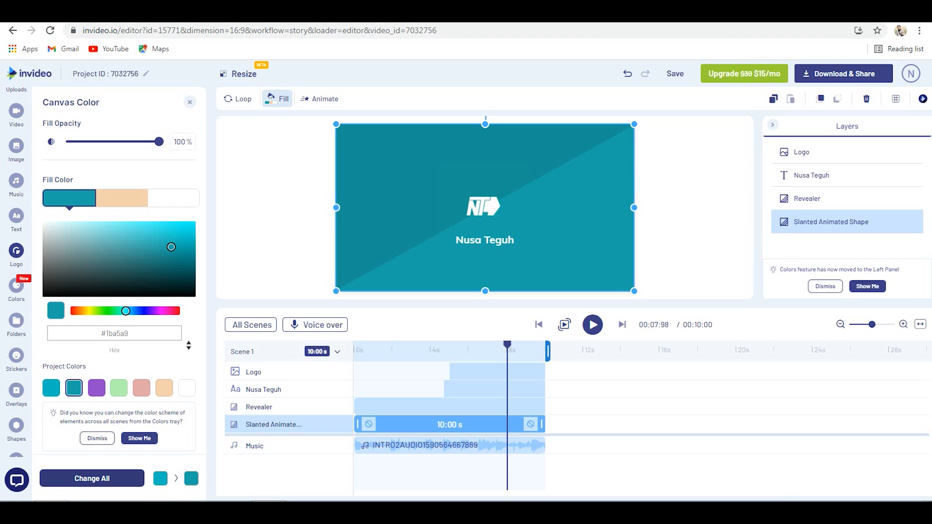
click(529, 350)
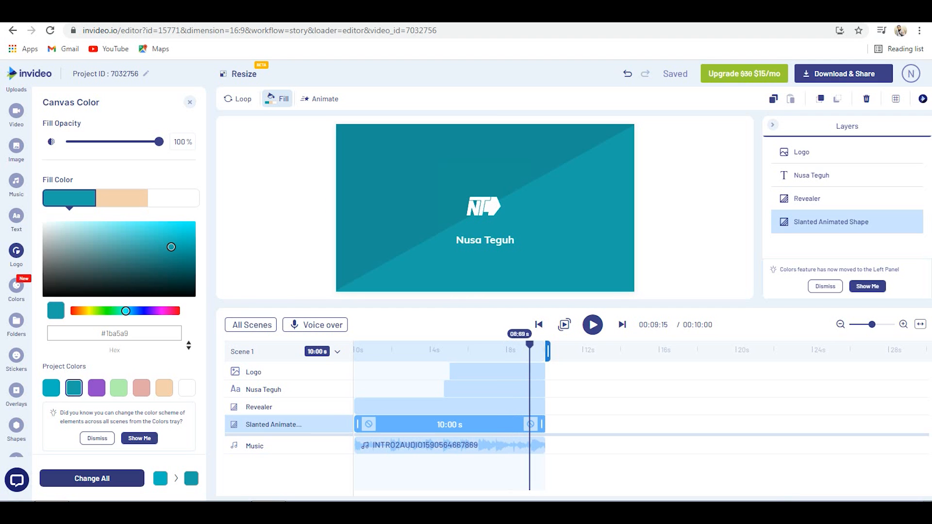
- Apply the trending Autumn color palette to the video and preview the intro from the start
click(16, 285)
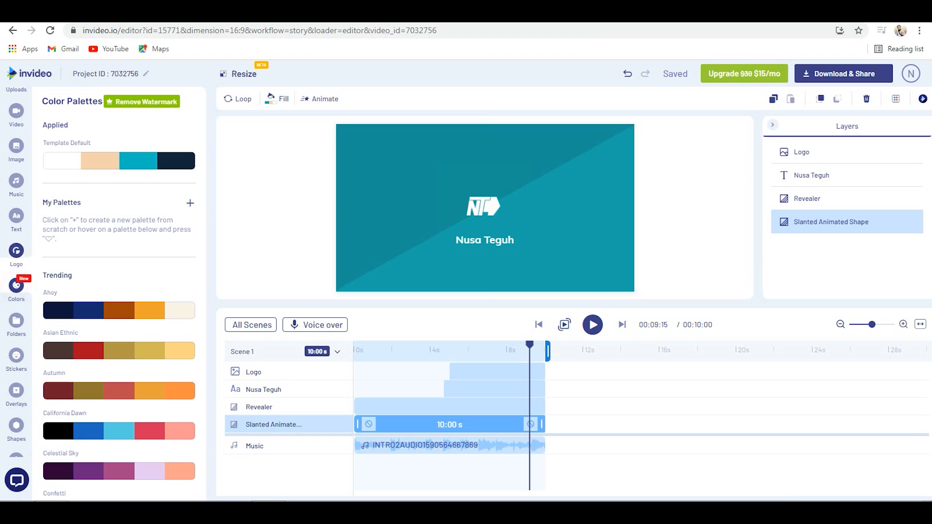
click(88, 393)
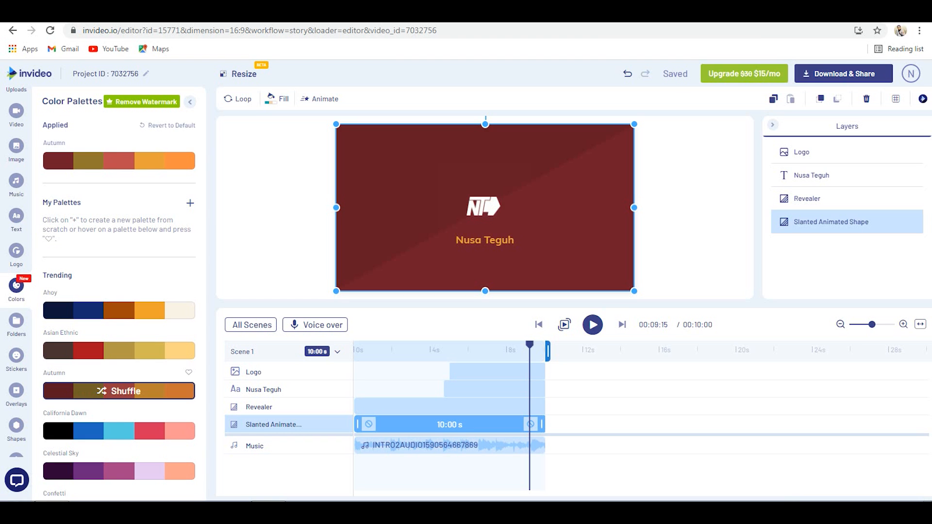
drag(530, 344, 356, 344)
key(space)
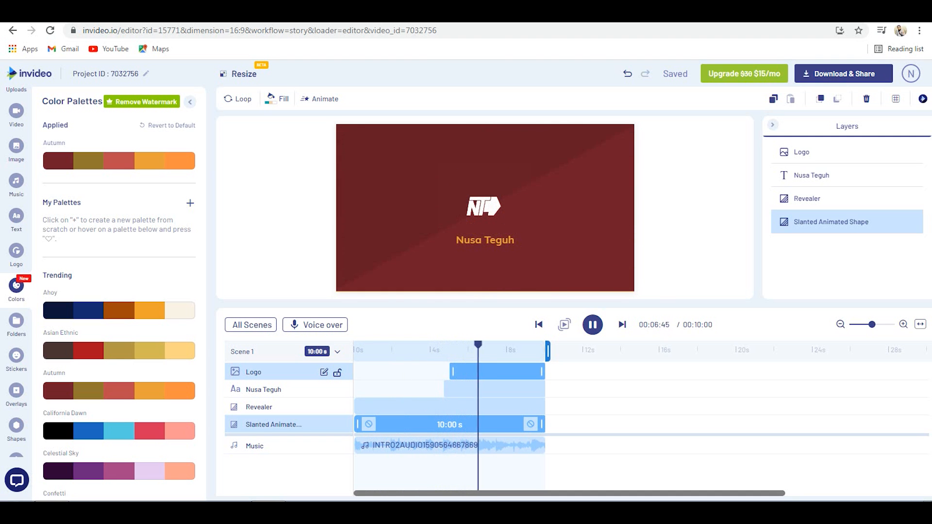
key(space)
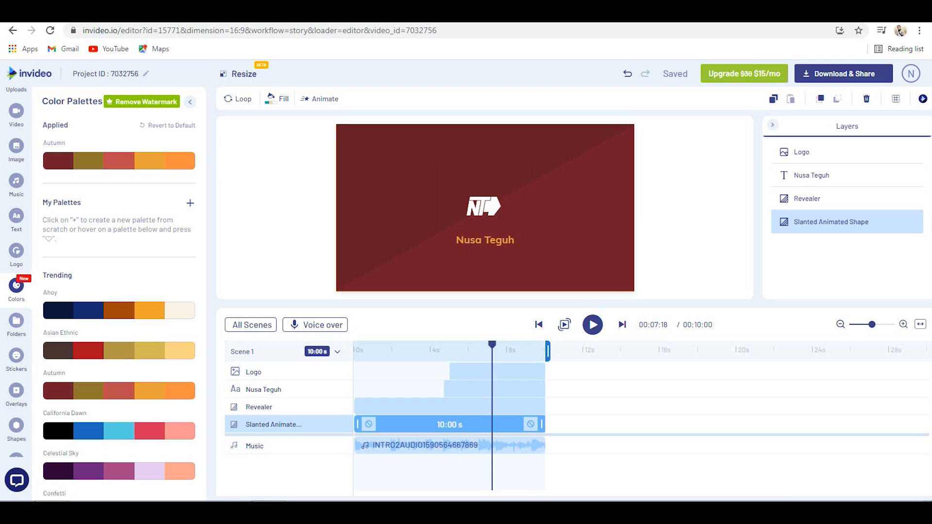
drag(492, 344, 531, 344)
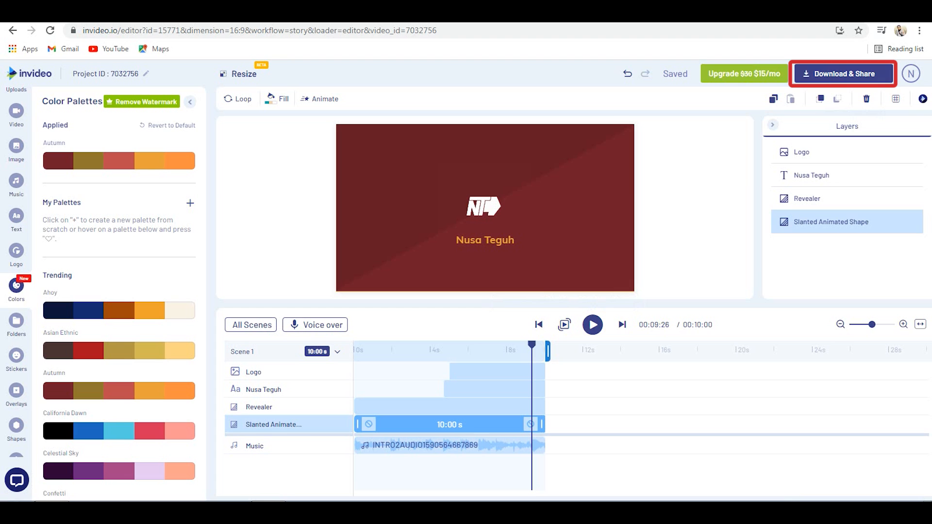
- Examine the available export resolutions and the InVideo subscription plans, leaving both without changes
click(843, 73)
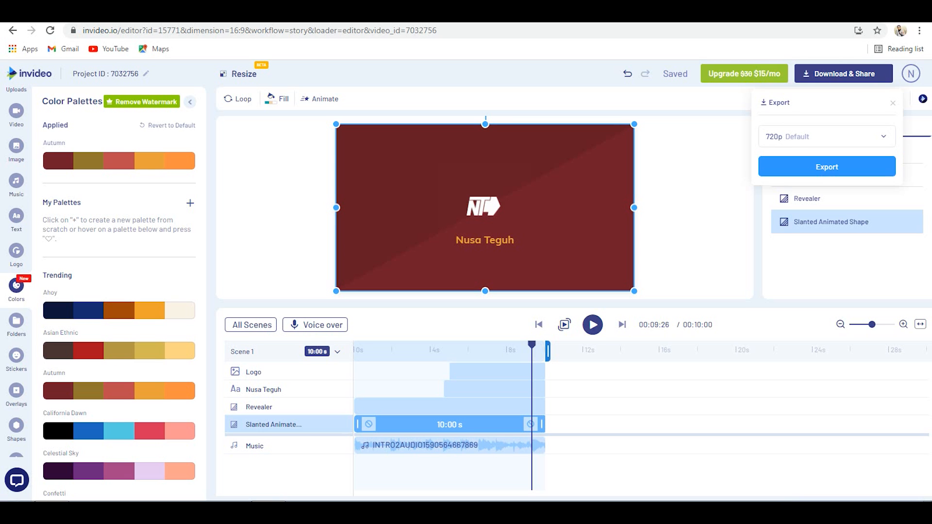
click(808, 135)
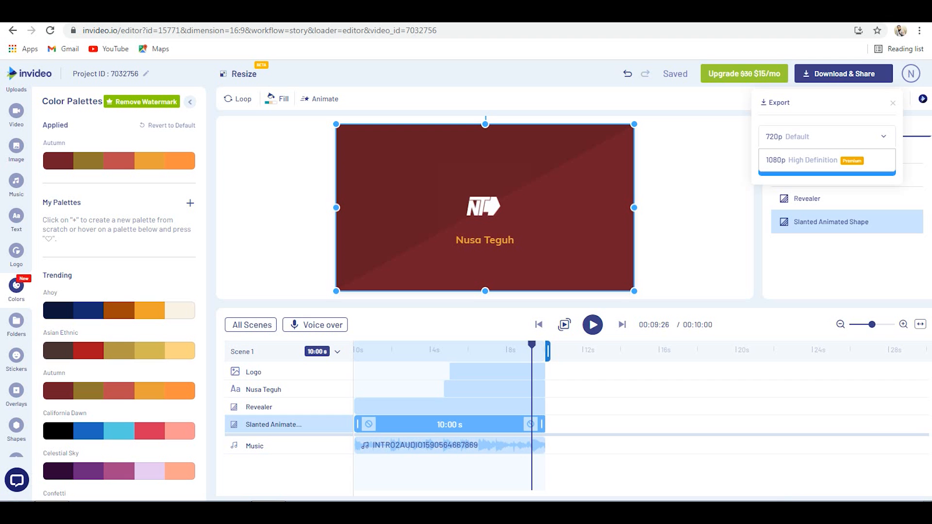
click(892, 103)
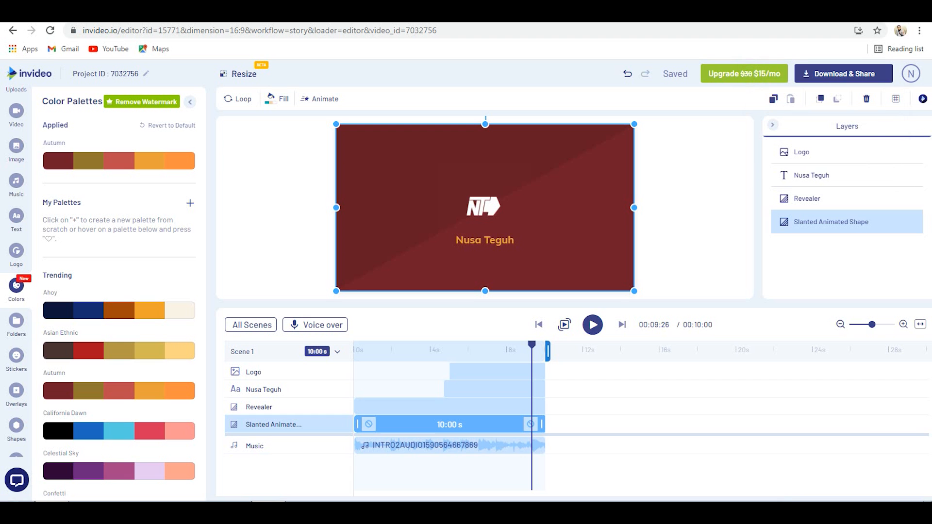
click(742, 74)
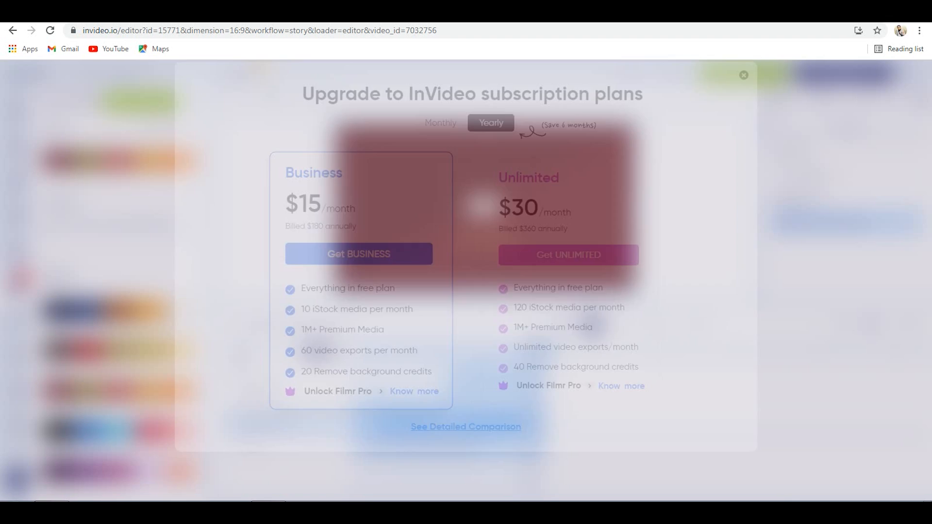
click(738, 89)
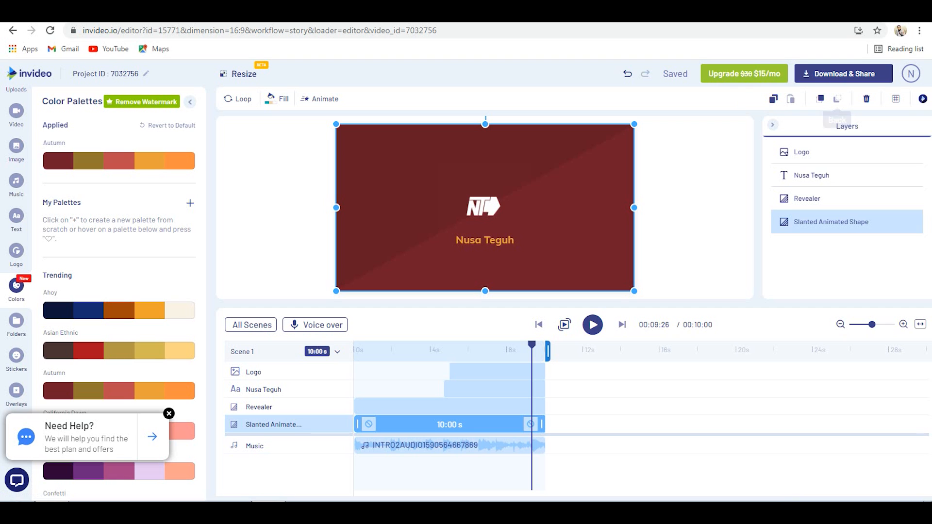
- Export the video at the default 720p resolution and bring up its download options in My Projects
click(843, 74)
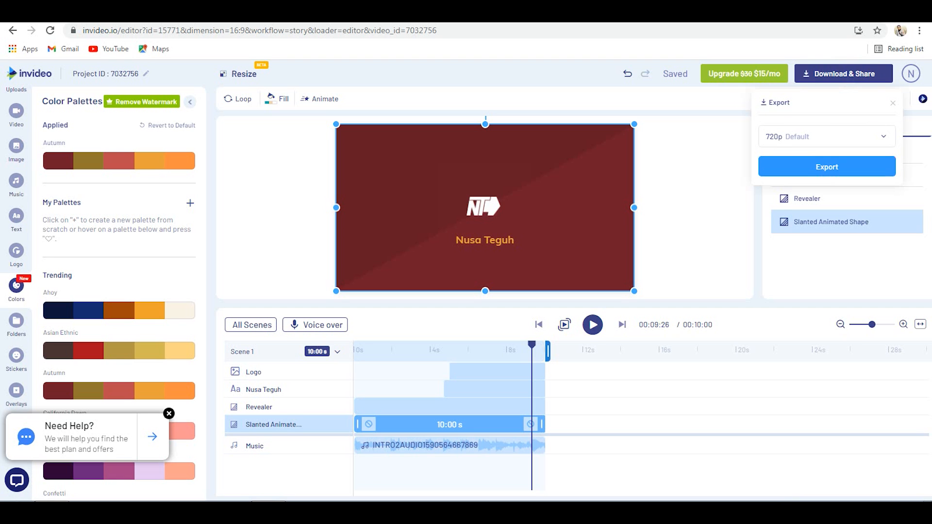
click(827, 167)
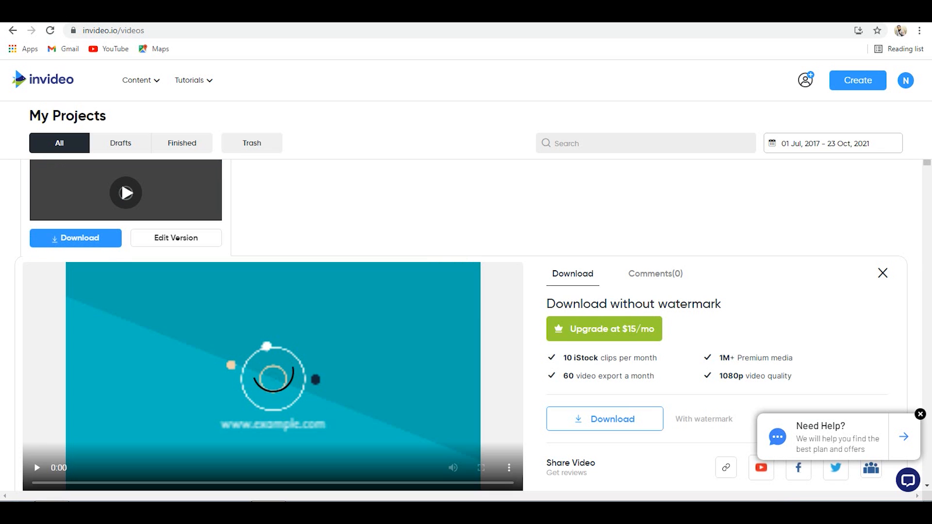
scroll(466, 325, down, 1)
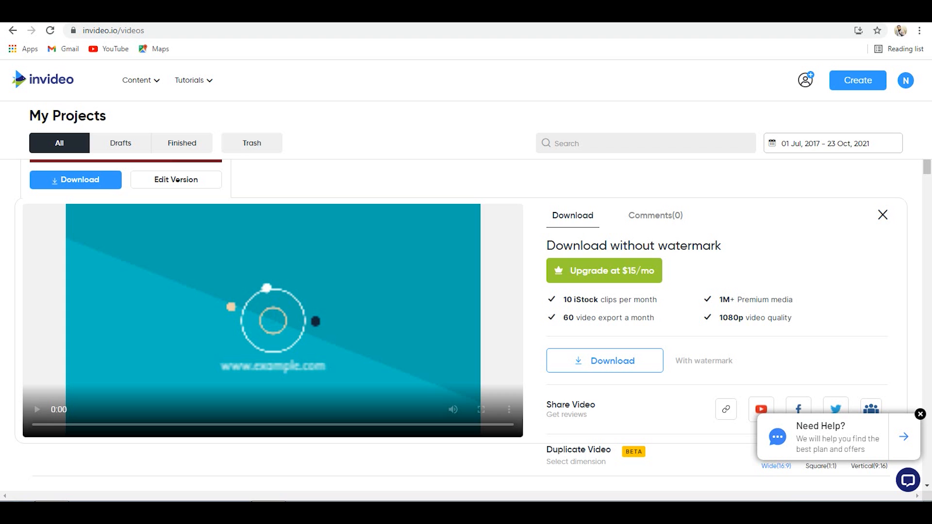